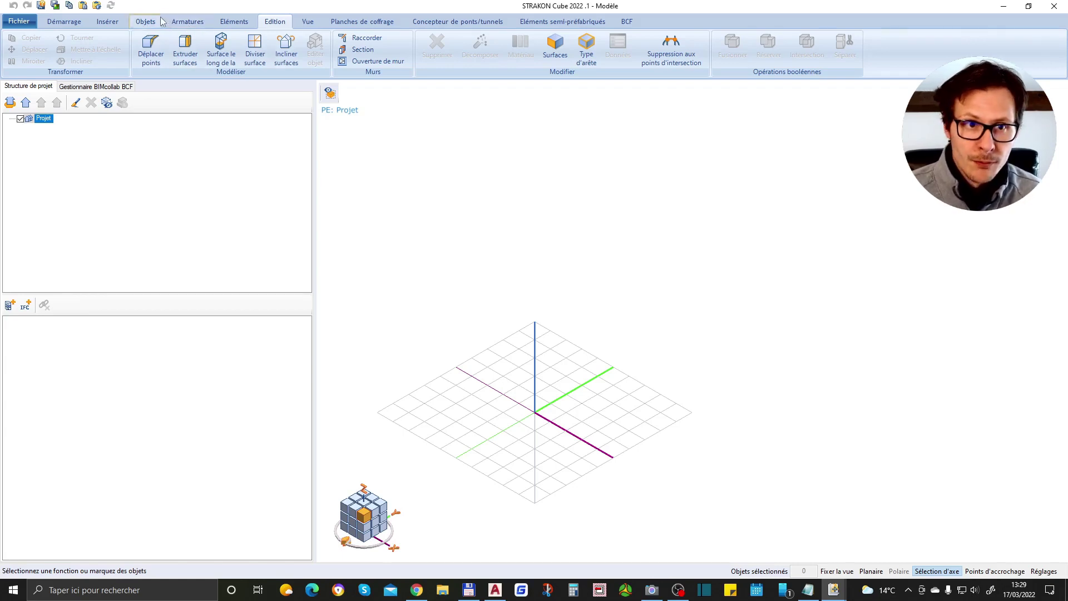
# Start a new C25/30 concrete beam and set its section to 25 cm wide and 40 cm high
pyautogui.click(142, 25)
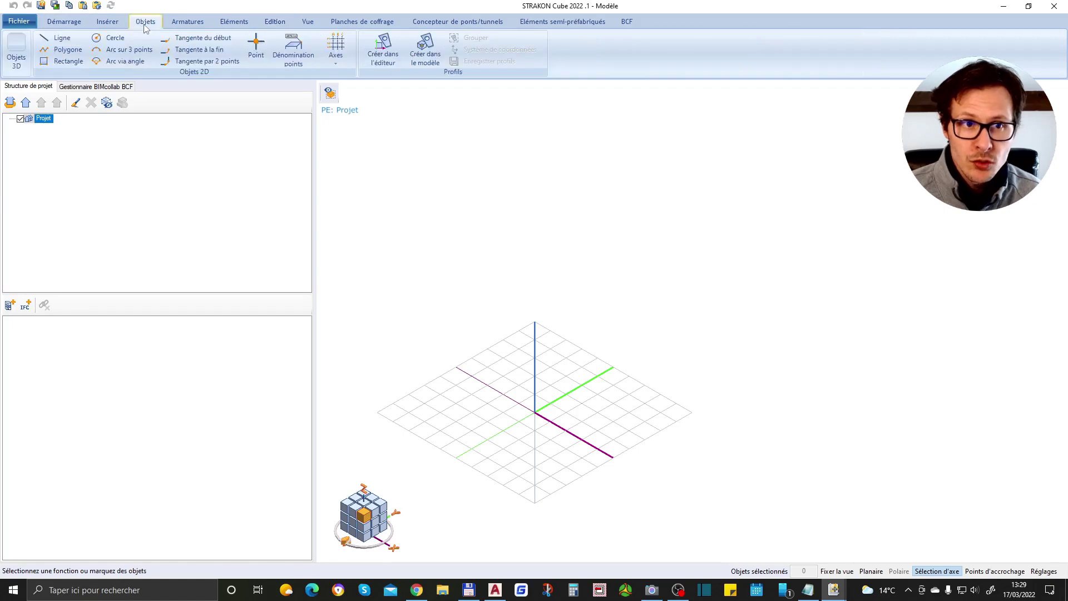
pyautogui.click(17, 59)
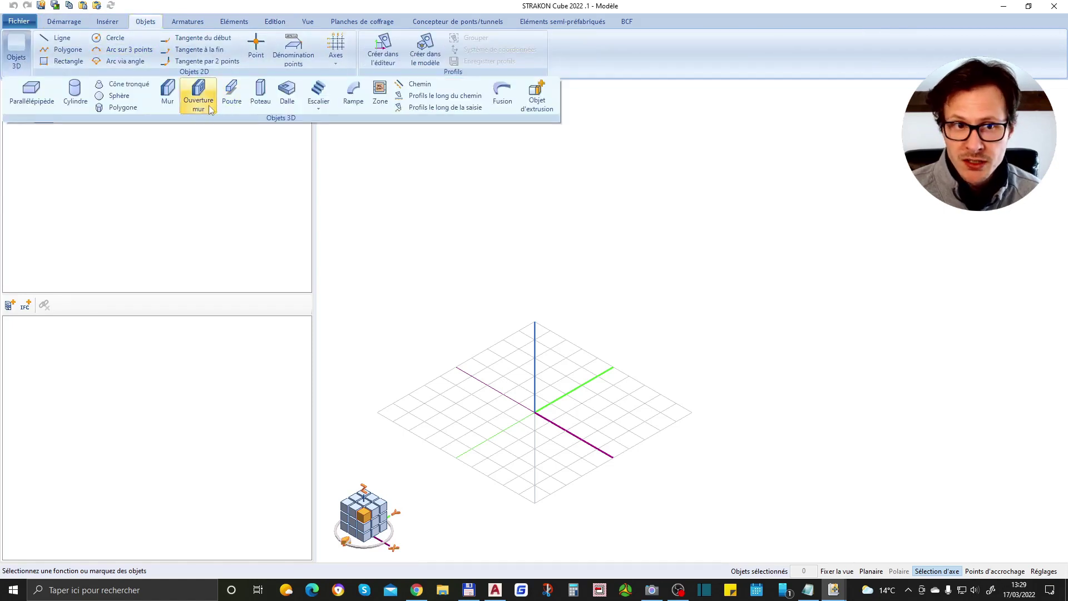
pyautogui.click(232, 94)
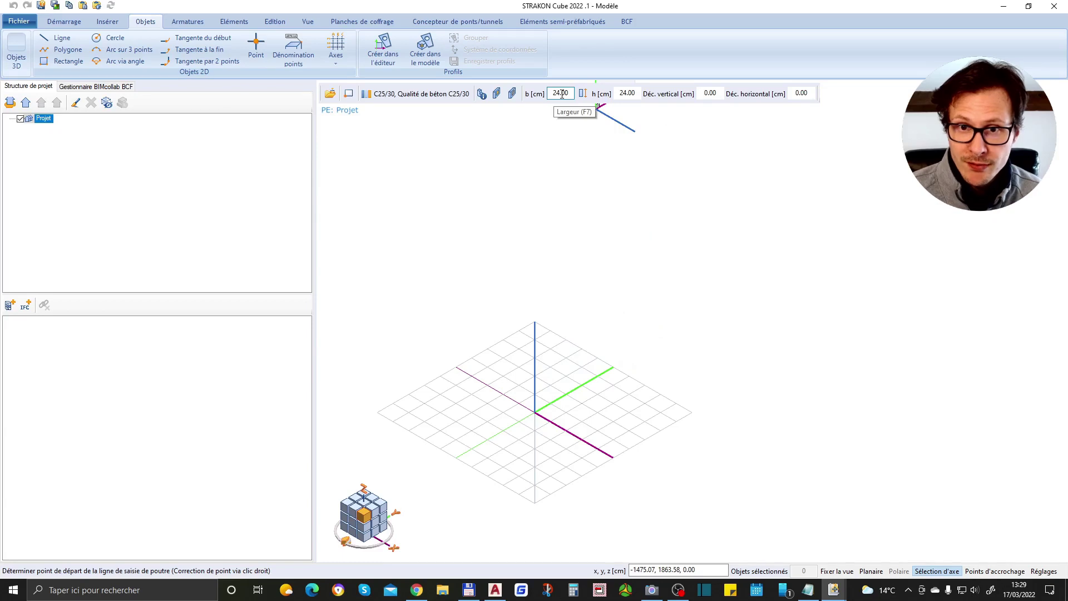
pyautogui.write('30')
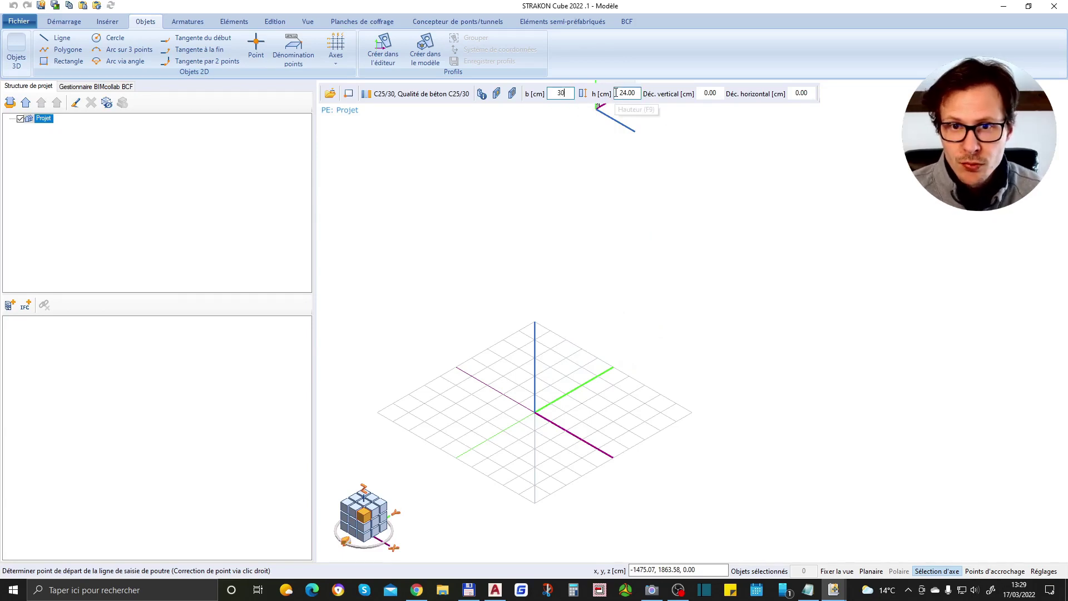
pyautogui.click(631, 93)
pyautogui.moveTo(567, 94); pyautogui.dragTo(526, 95)
pyautogui.write('25')
pyautogui.click(629, 93)
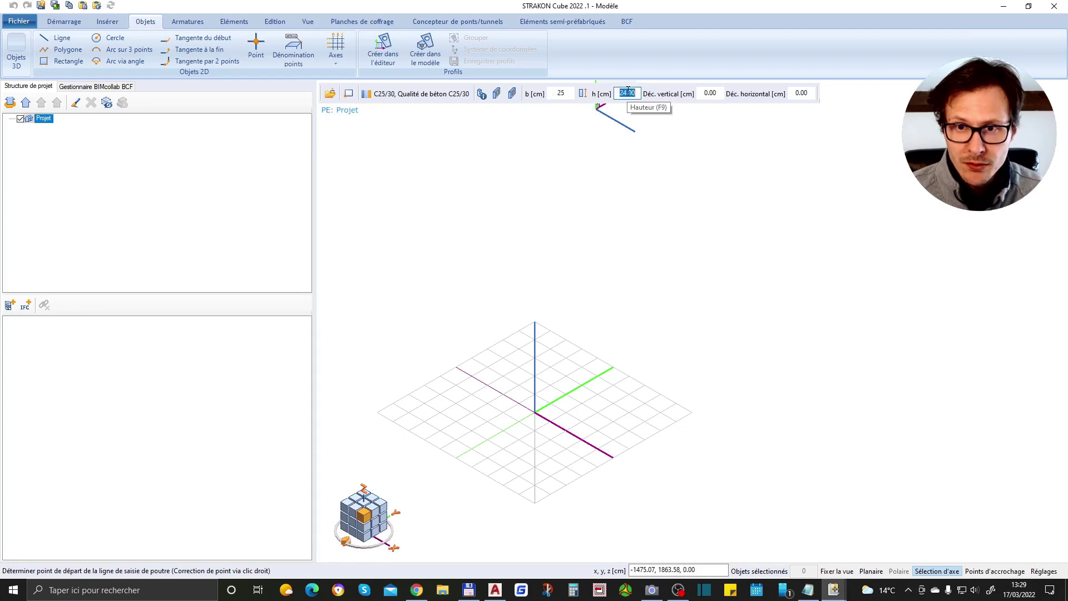
pyautogui.write('40')
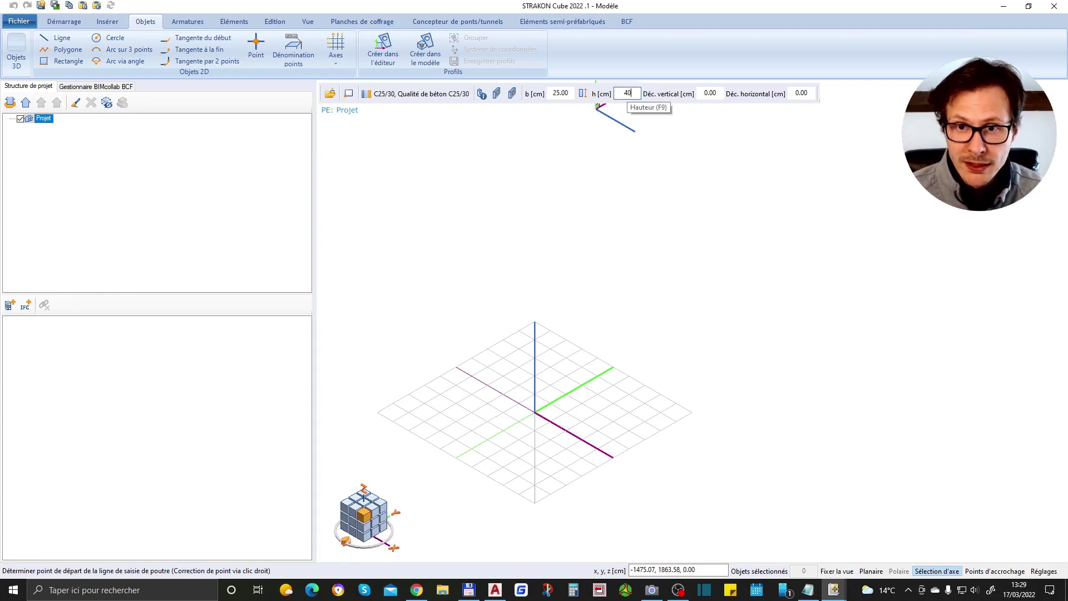
# Place the beam from the origin along the y axis with a length of about 443 cm
pyautogui.scroll(2, 550, 418)
pyautogui.click(529, 398)
pyautogui.scroll(1, 682, 331)
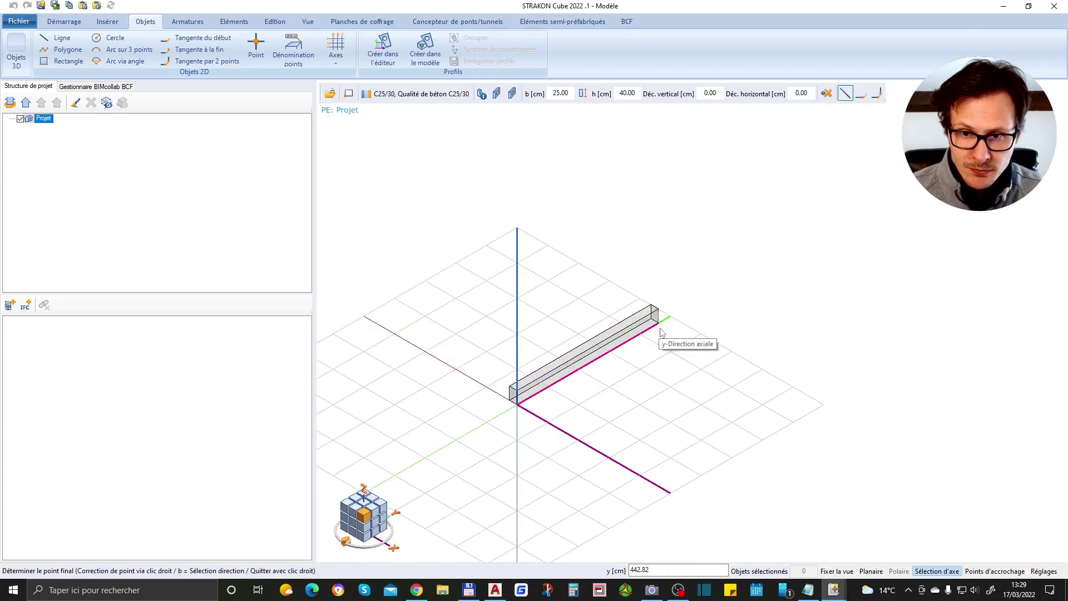
pyautogui.click(686, 315)
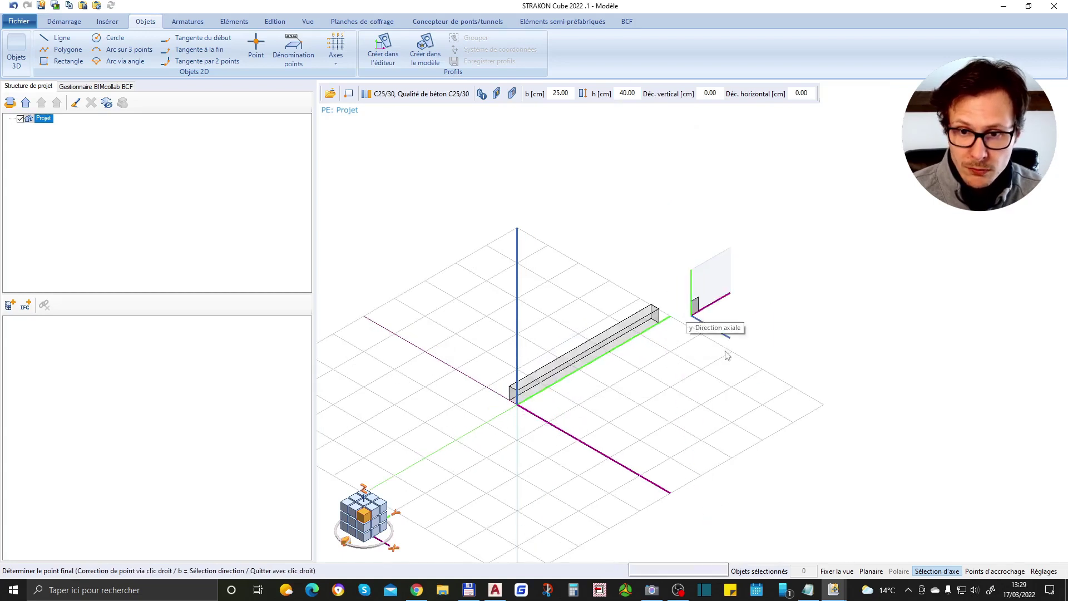
pyautogui.scroll(1, 519, 406)
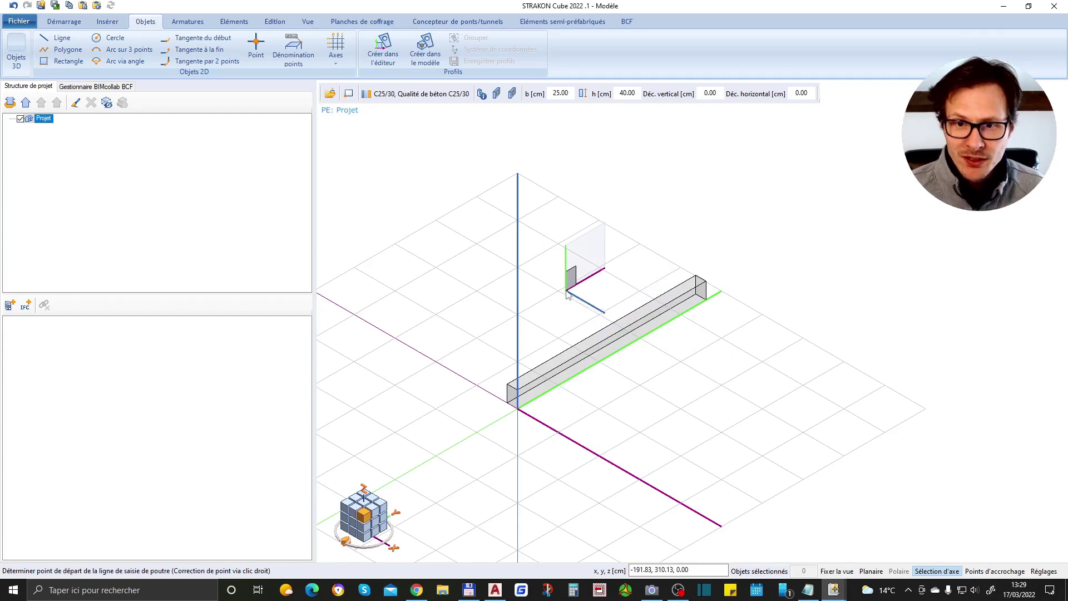
pyautogui.press('Escape')
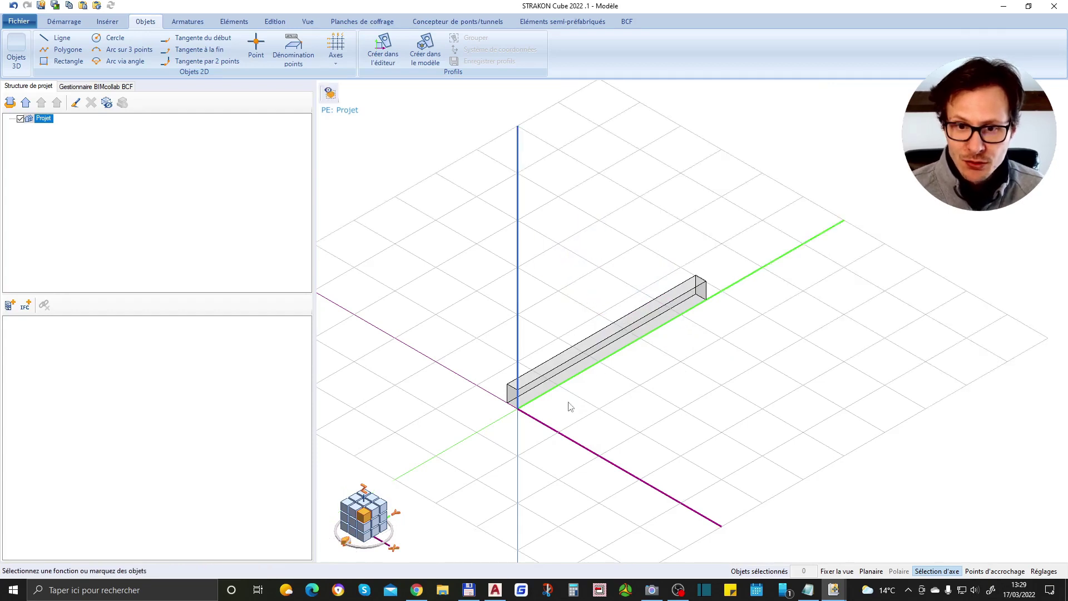
# Insert a standard-shape stirrup (Etrier) with an 8 mm diameter on the beam's end face at the origin
pyautogui.moveTo(640, 396); pyautogui.dragTo(599, 399, button='middle')
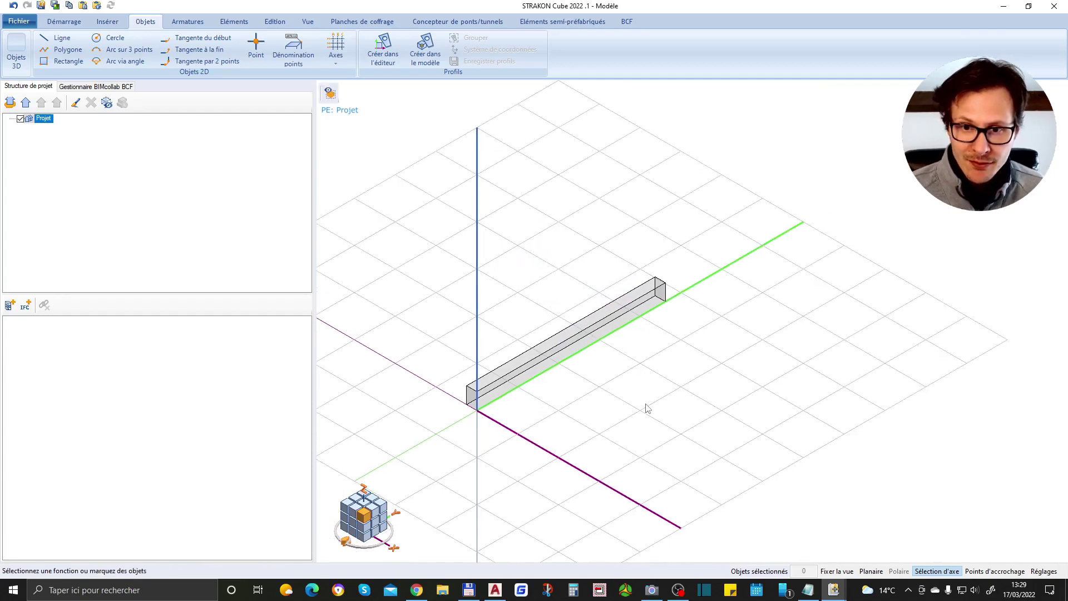
pyautogui.scroll(6, 639, 371)
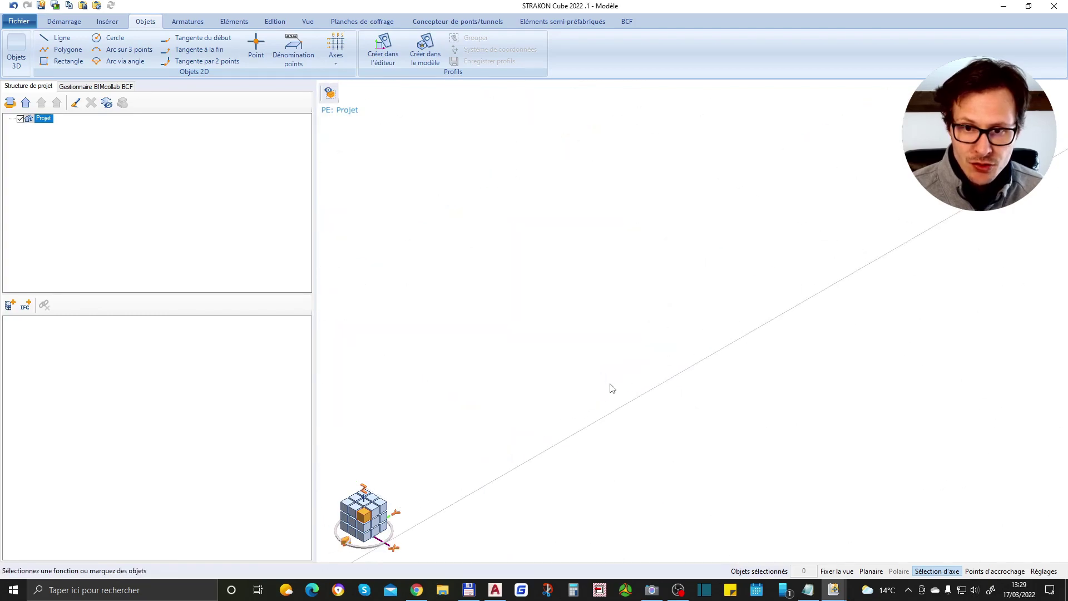
pyautogui.scroll(-4, 714, 287)
pyautogui.scroll(-4, 748, 273)
pyautogui.moveTo(753, 255)
pyautogui.keyDown('shift'); pyautogui.mouseDown(button='middle')
pyautogui.moveTo(722, 287)
pyautogui.moveTo(727, 264)
pyautogui.moveTo(749, 267)
pyautogui.mouseUp(button='middle'); pyautogui.keyUp('shift')
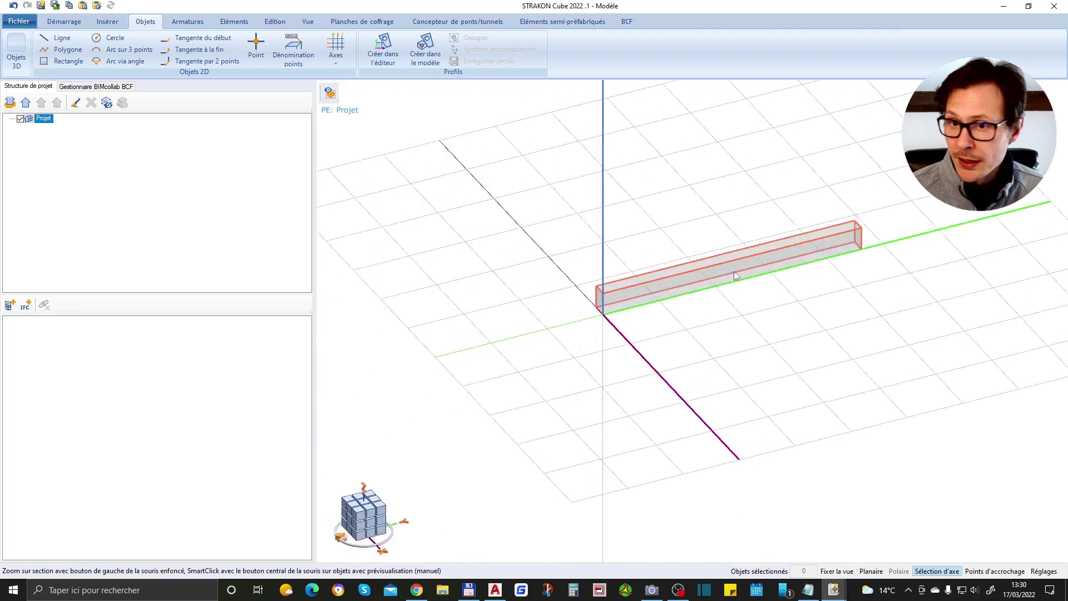
pyautogui.scroll(2, 808, 243)
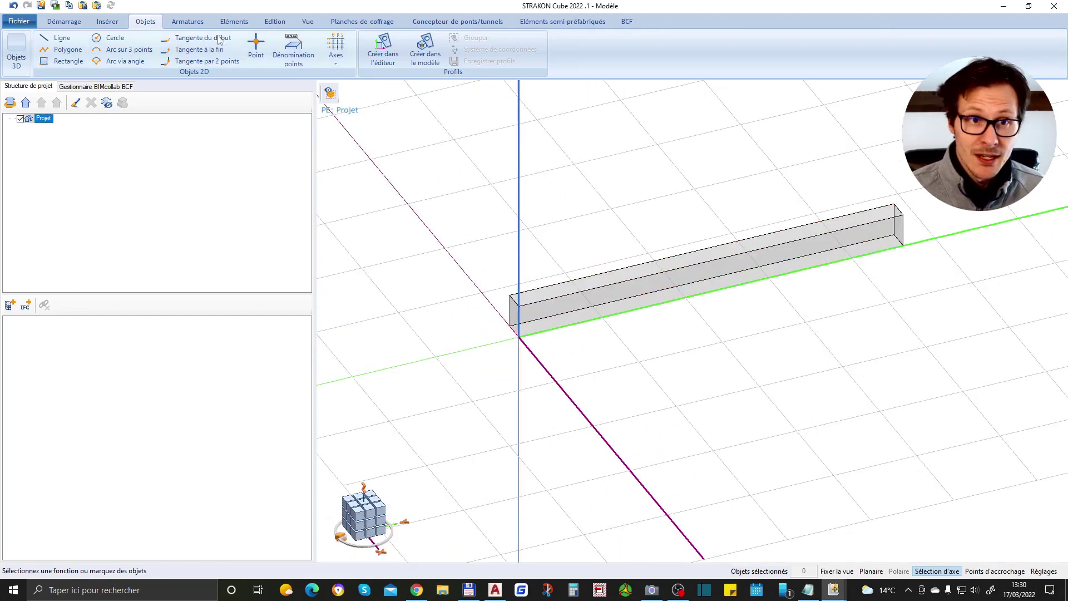
pyautogui.click(187, 21)
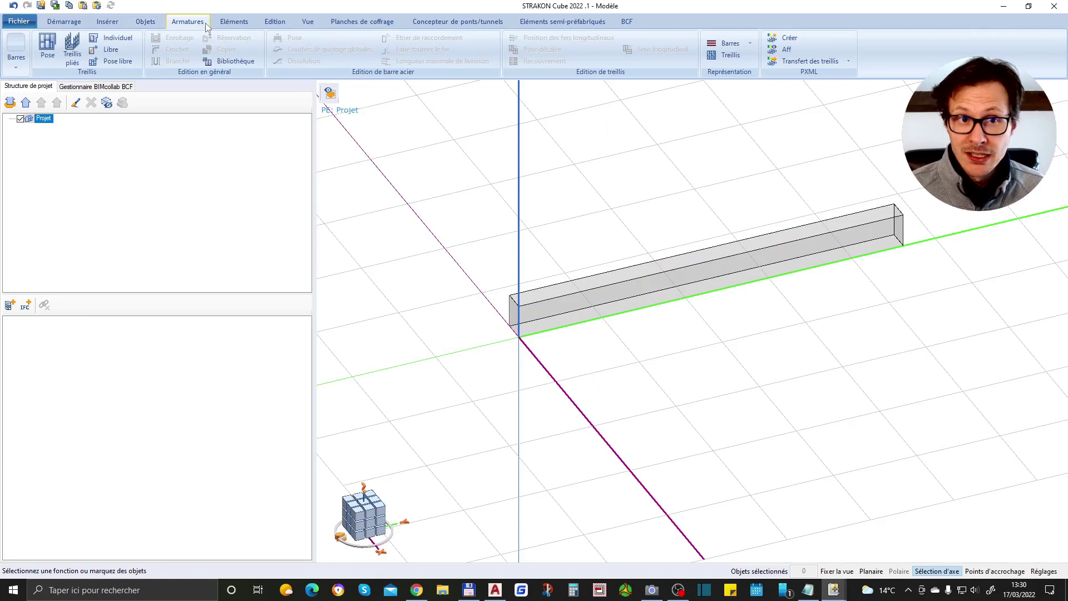
pyautogui.click(17, 67)
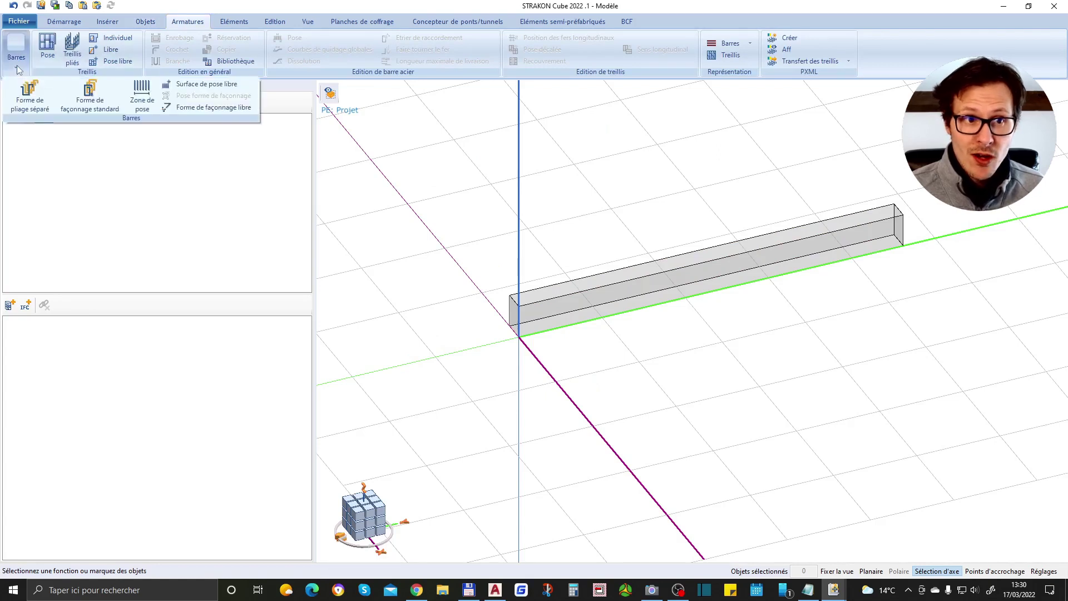
pyautogui.click(101, 101)
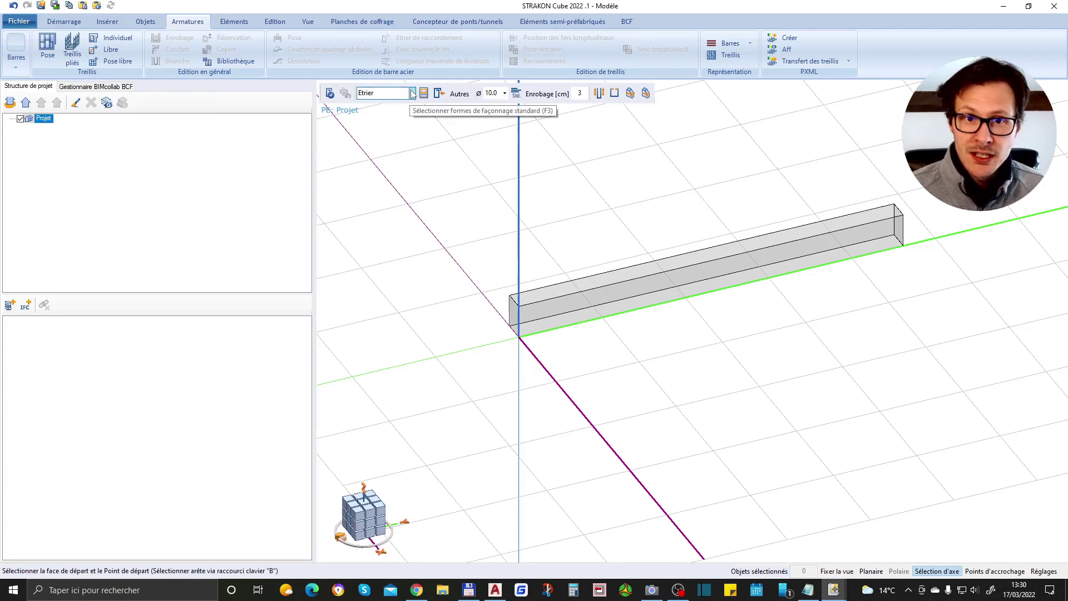
pyautogui.click(504, 93)
pyautogui.click(497, 113)
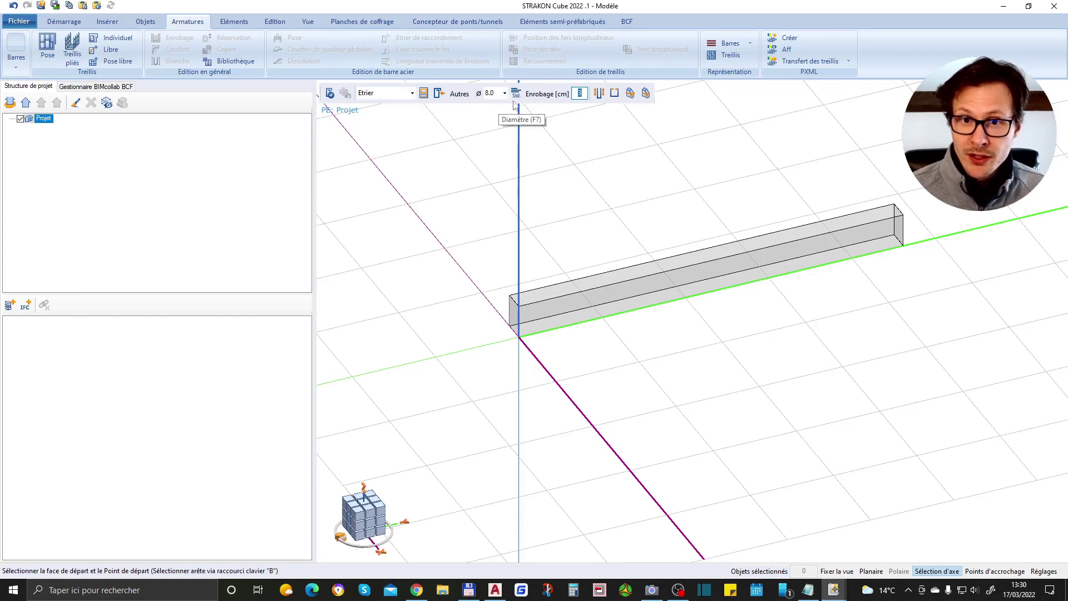
pyautogui.scroll(4, 515, 329)
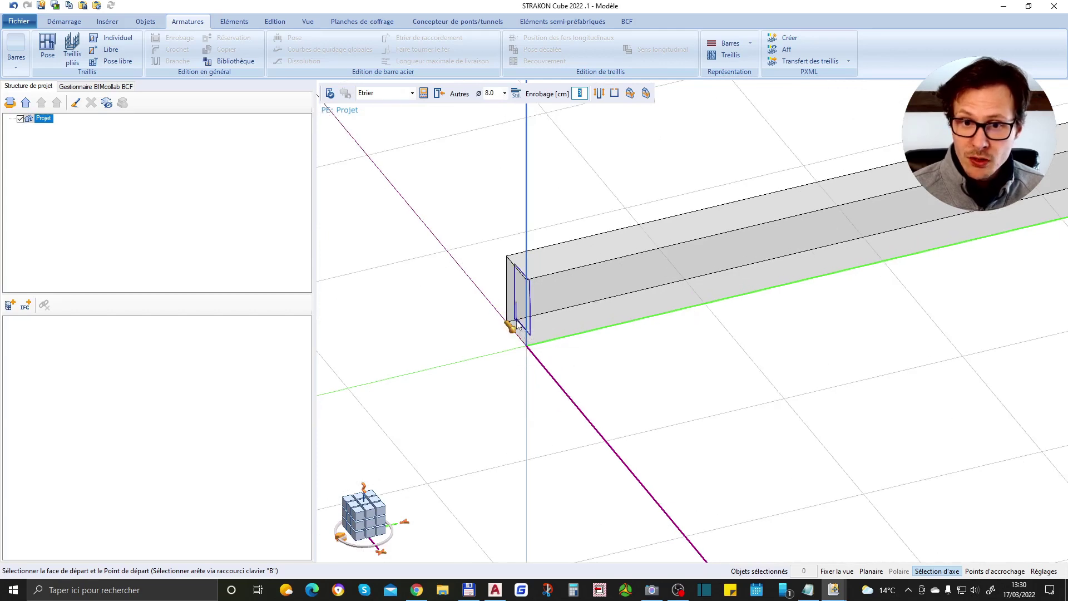
pyautogui.scroll(2, 513, 280)
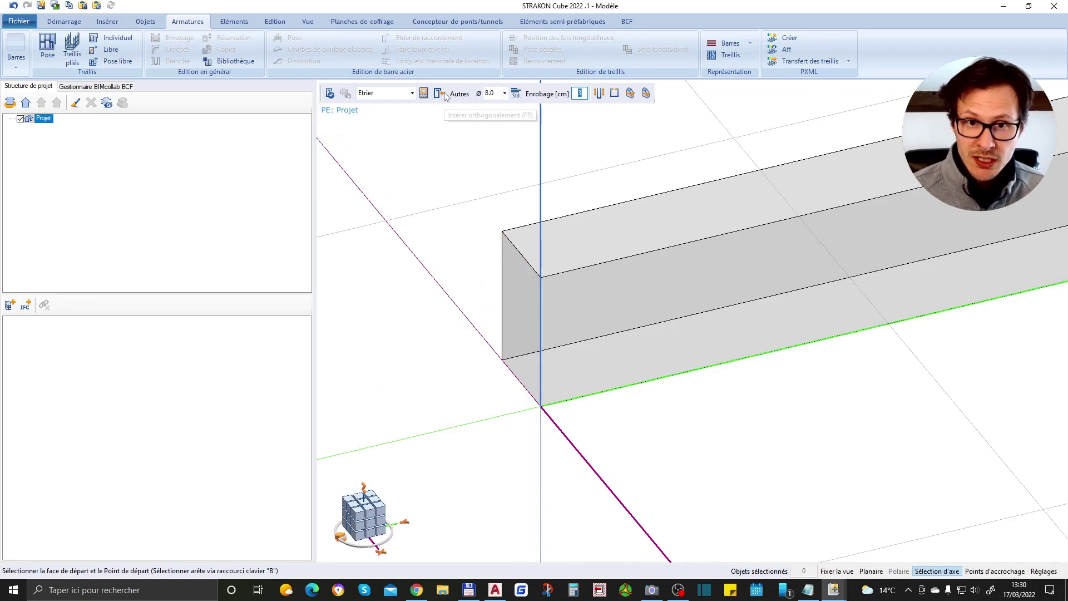
pyautogui.click(527, 285)
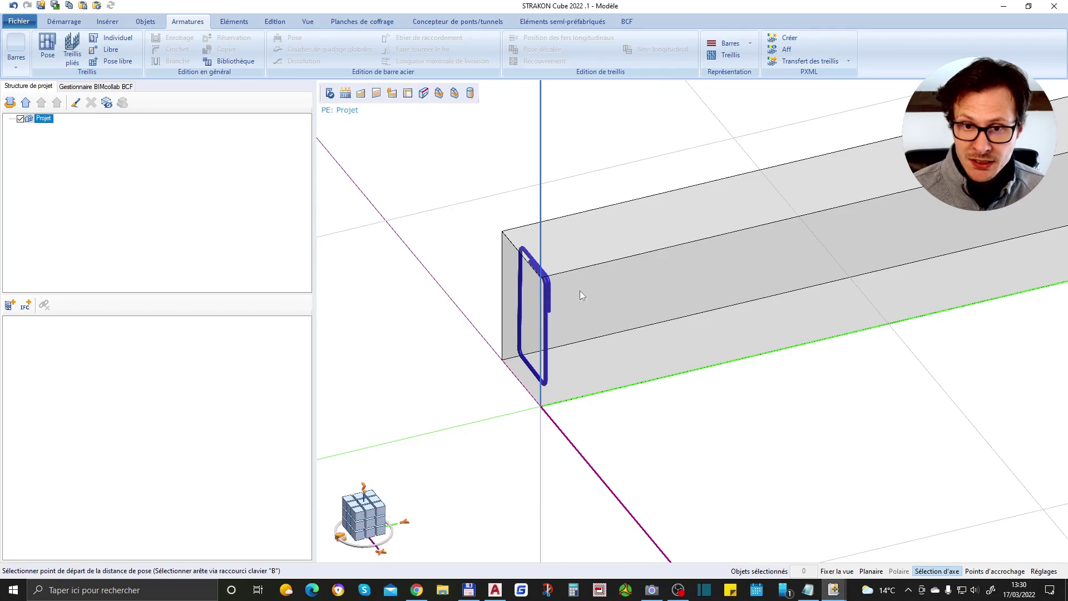
# Distribute the stirrup along the beam's upper longitudinal edge by number, using 10 stirrups
pyautogui.scroll(-5, 462, 284)
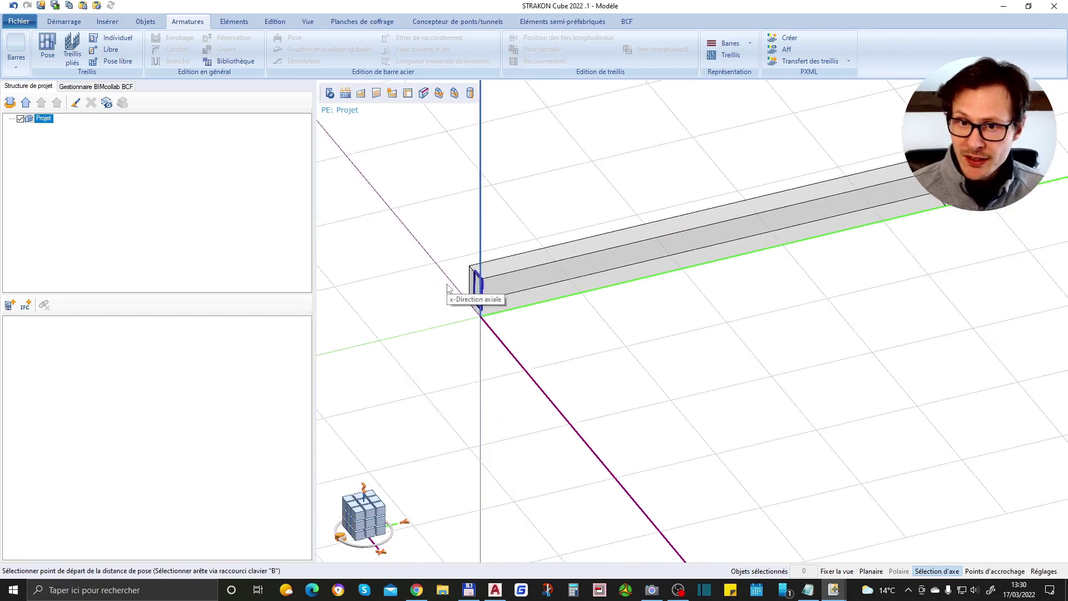
pyautogui.click(509, 279)
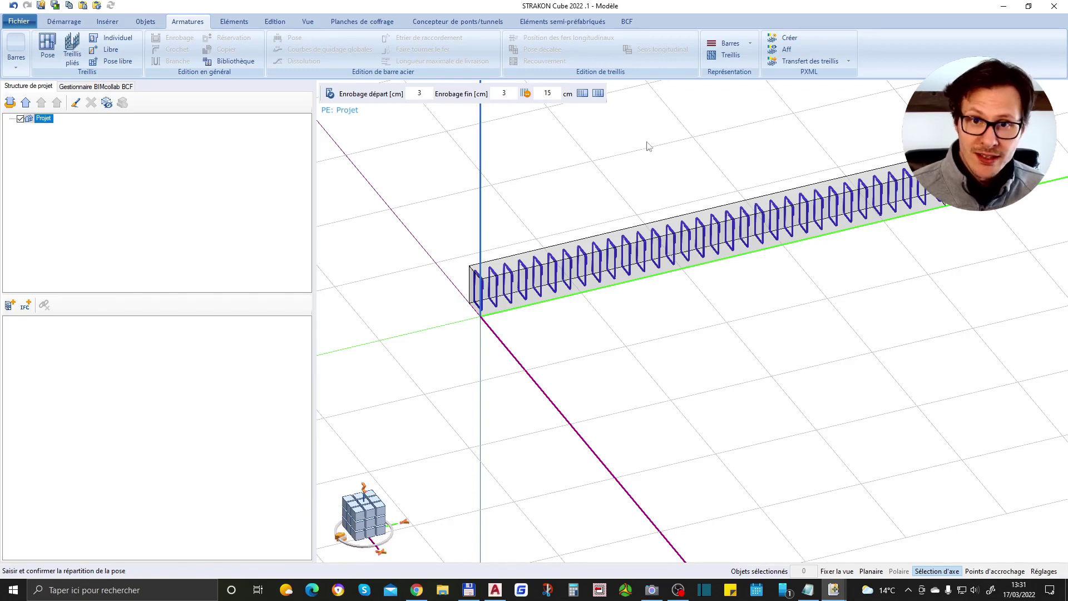
pyautogui.click(526, 93)
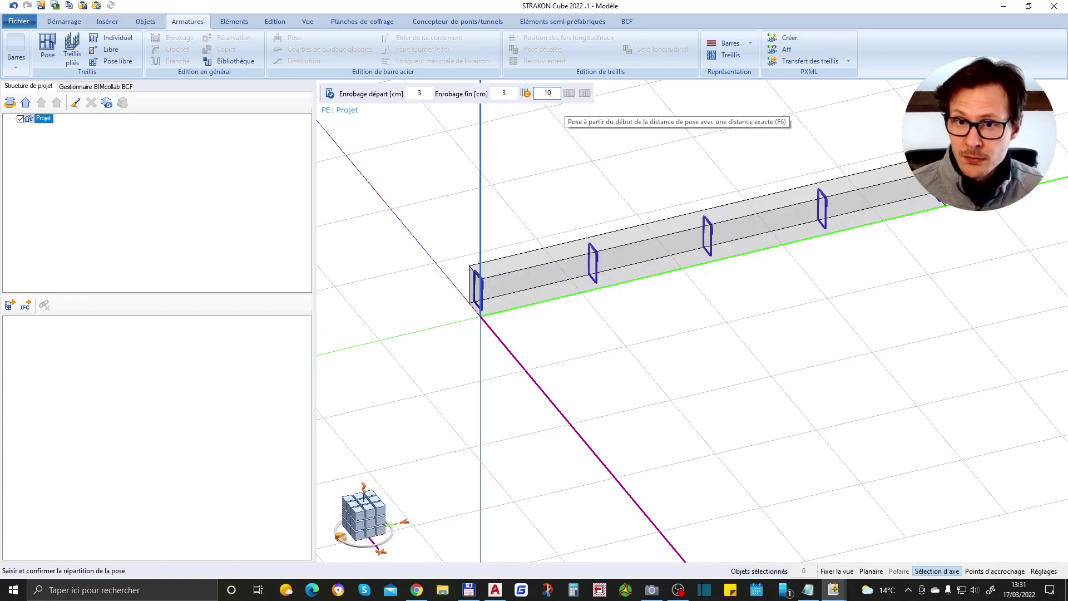
pyautogui.click(508, 93)
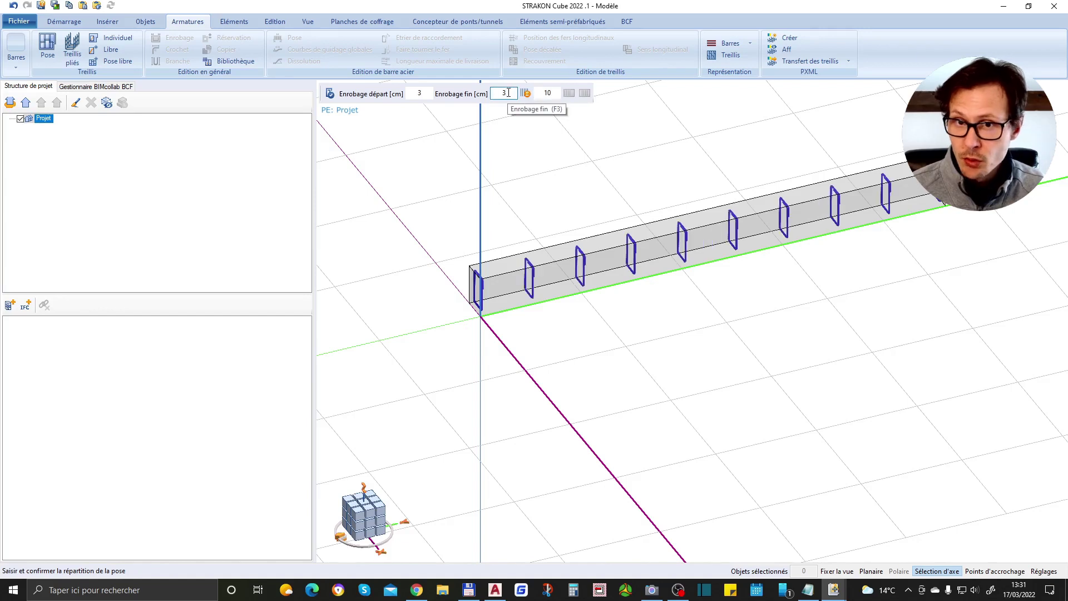
# Define the distribution as 12 stirrups at 15 cm spacing, and try centring it before returning to placement from the start
pyautogui.click(525, 93)
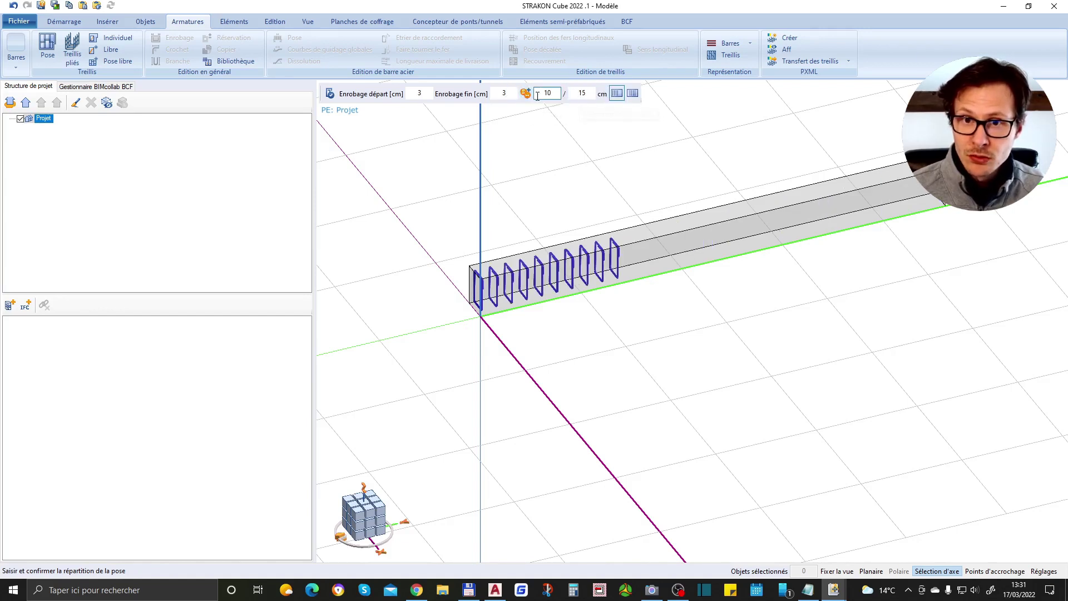
pyautogui.write('12')
pyautogui.click(587, 95)
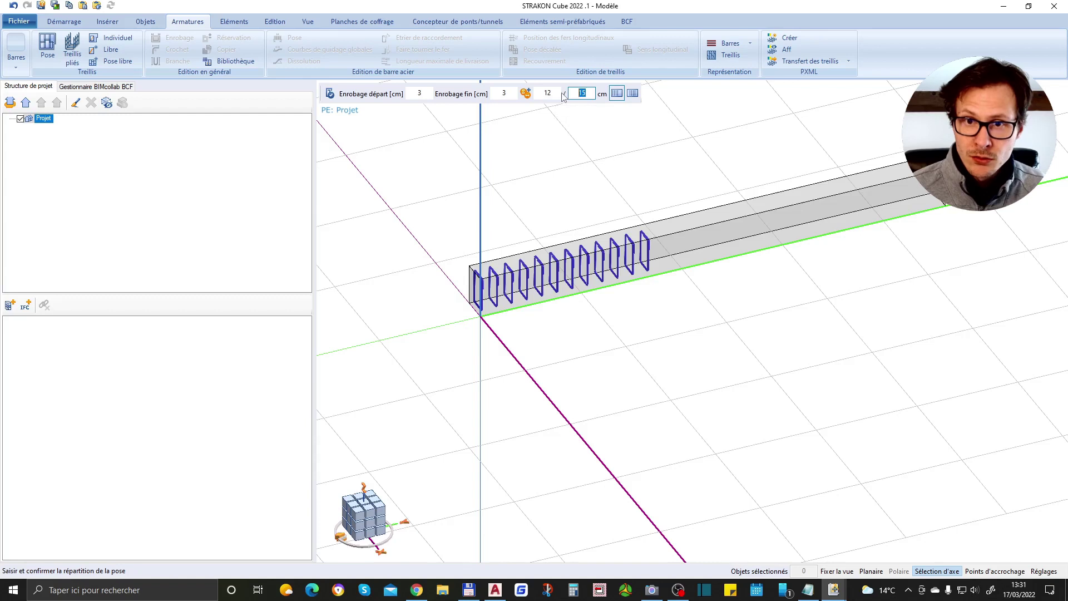
pyautogui.write('100')
pyautogui.moveTo(589, 93); pyautogui.dragTo(535, 97)
pyautogui.write('15')
pyautogui.click(554, 95)
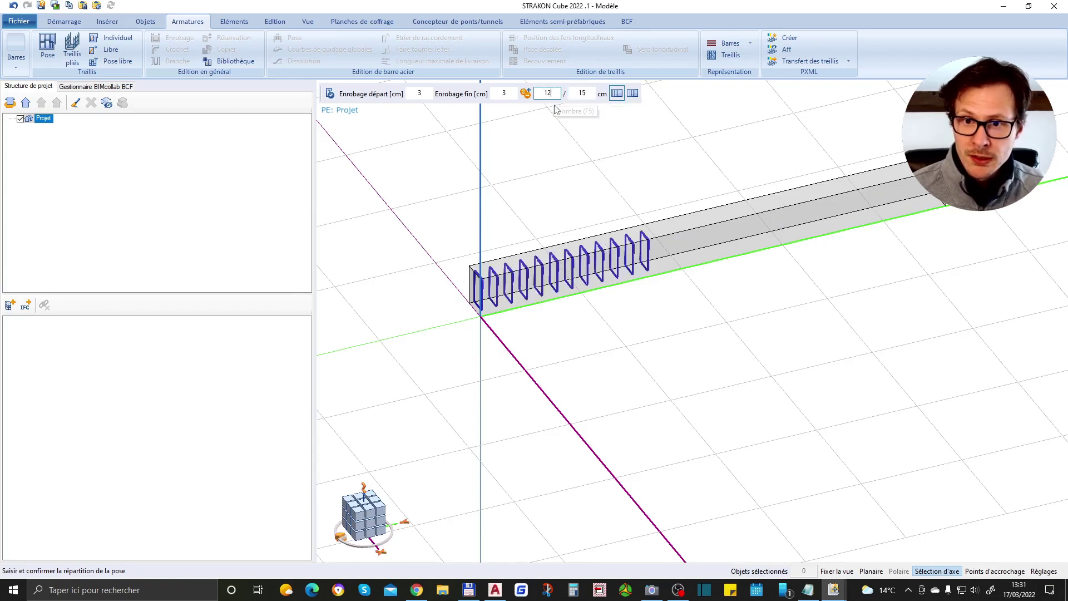
pyautogui.click(634, 94)
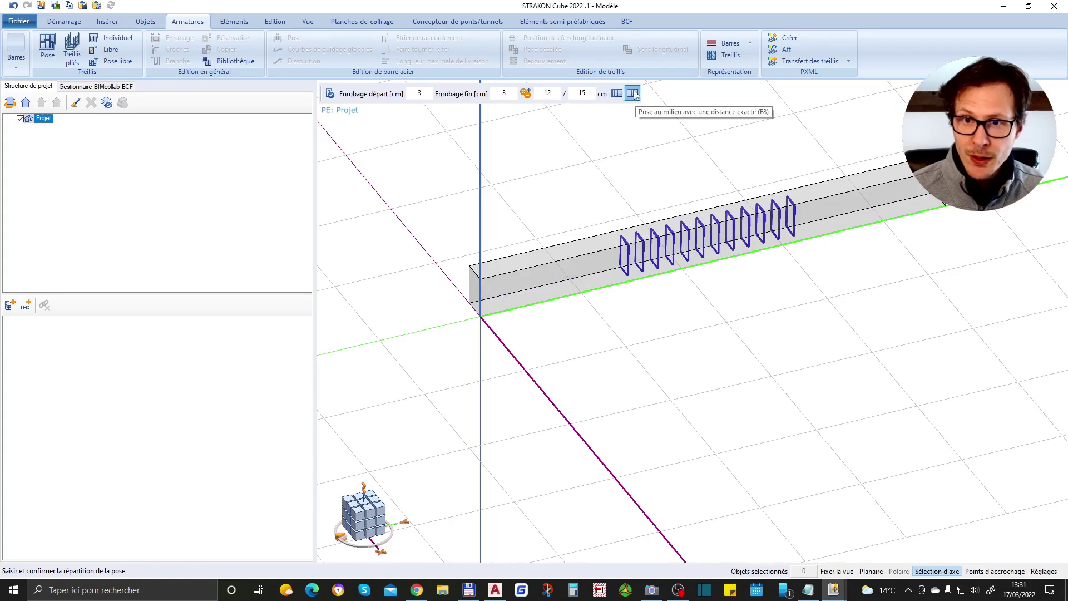
pyautogui.click(617, 94)
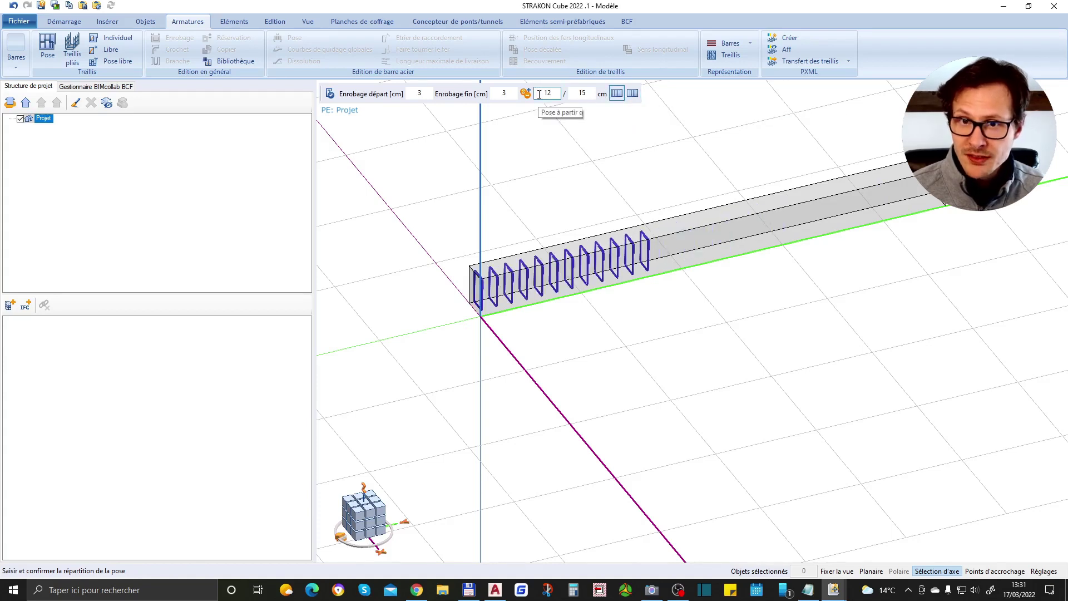
# Set the end cover of the distribution to 4 cm and the number of stirrups to 15
pyautogui.doubleClick(504, 93)
pyautogui.write('4')
pyautogui.click(554, 95)
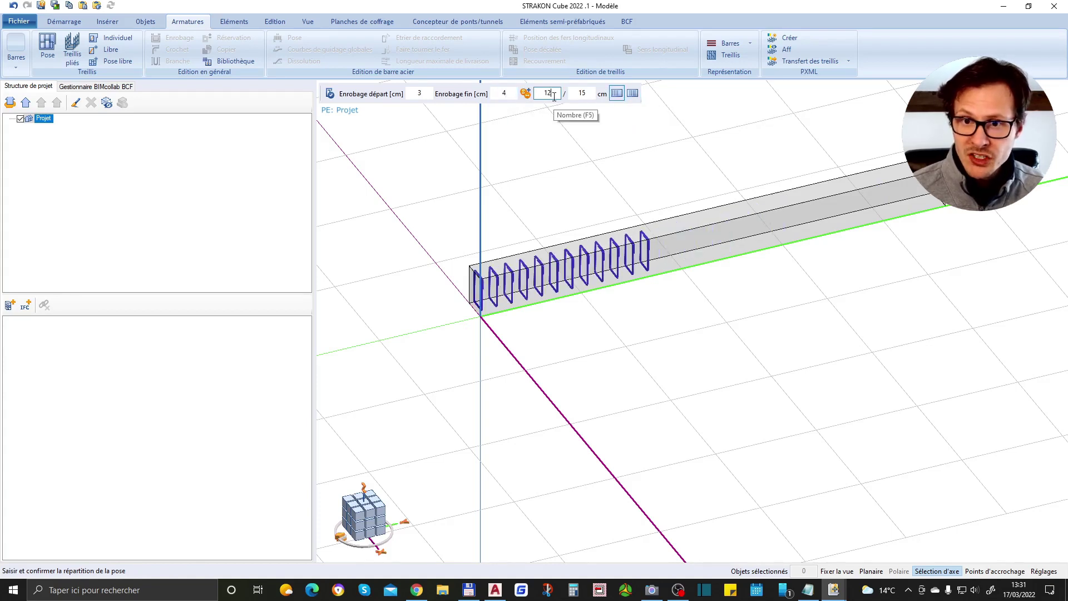
pyautogui.doubleClick(548, 94)
pyautogui.write('15')
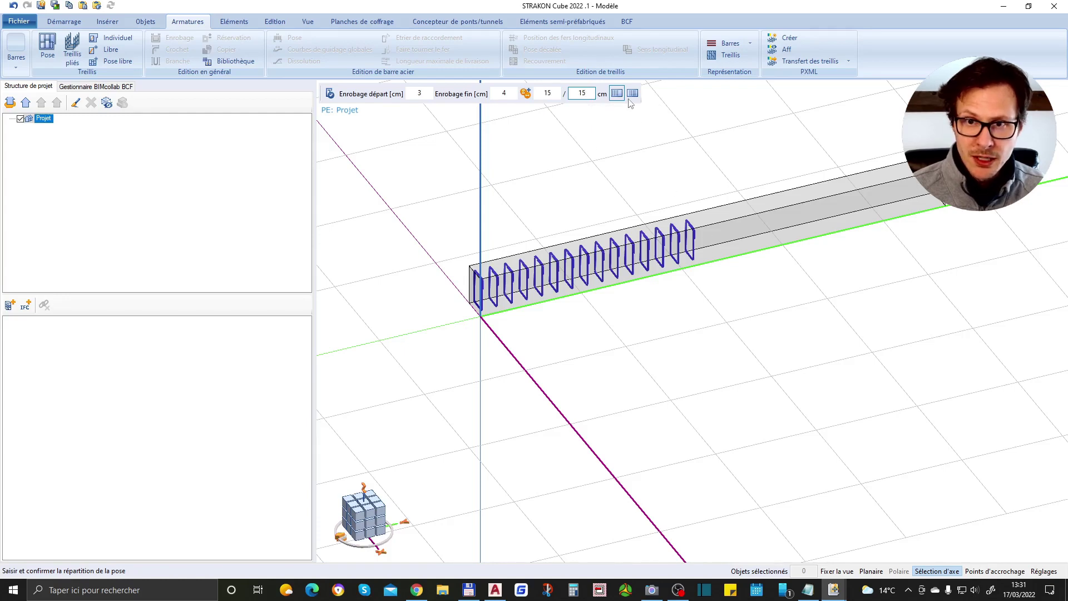
# Switch the stirrup distribution through spacing-only to number-only mode and set the number to 20
pyautogui.click(526, 93)
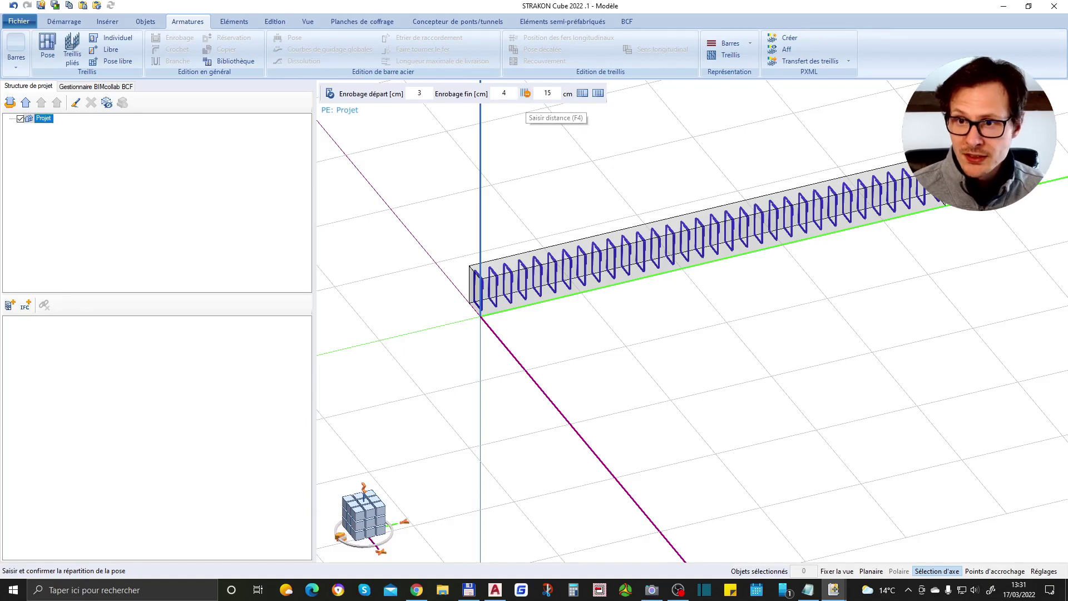
pyautogui.click(544, 94)
pyautogui.press('F5')
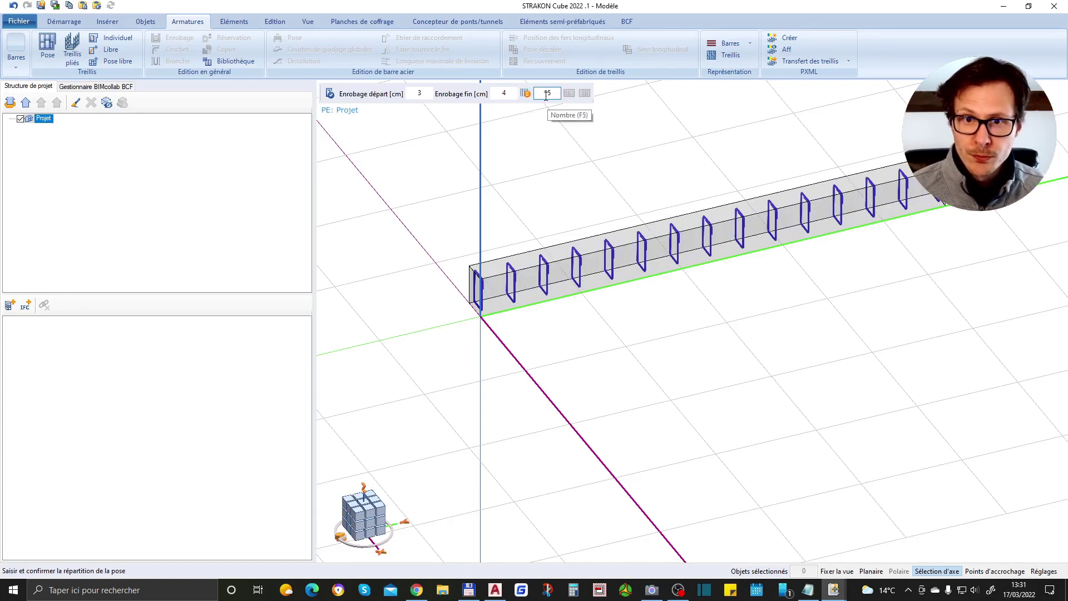
pyautogui.press('BackSpace')
pyautogui.press('BackSpace')
pyautogui.write('20')
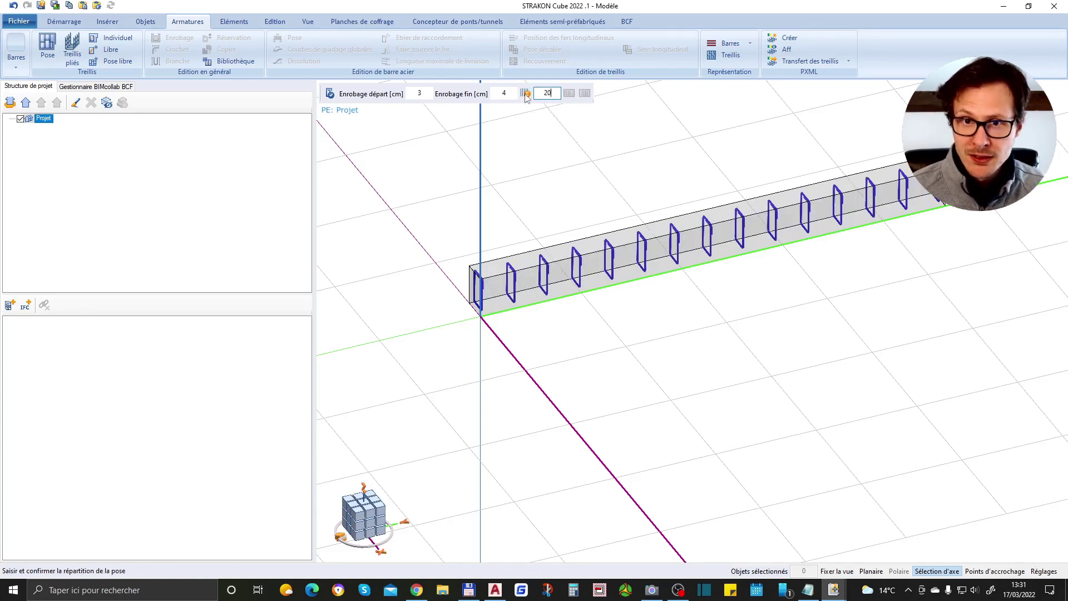
# Set the number of stirrups to 30 and switch the distribution to spacing-only mode
pyautogui.click(511, 94)
pyautogui.moveTo(554, 93); pyautogui.dragTo(528, 106)
pyautogui.write('30')
pyautogui.click(509, 94)
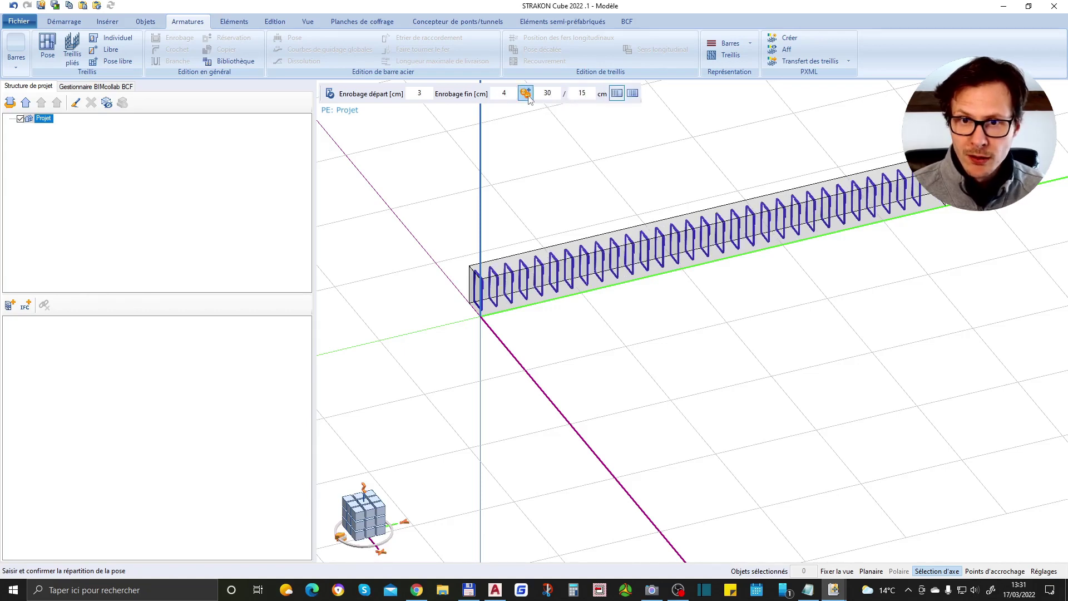
pyautogui.click(525, 93)
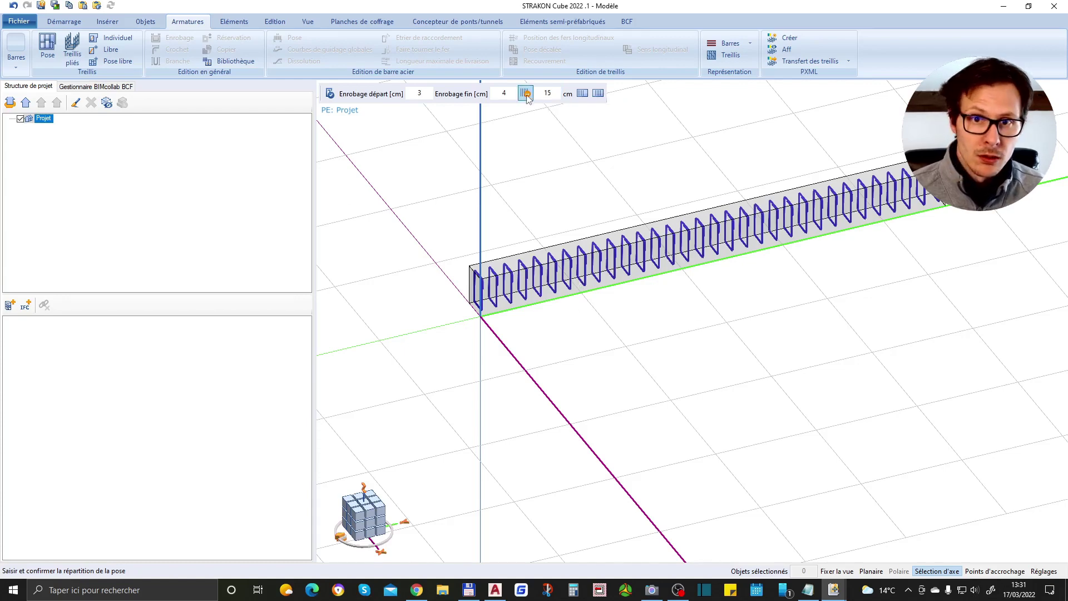
# Try a stirrup spacing of 10 cm for the distribution
pyautogui.moveTo(558, 95); pyautogui.dragTo(513, 96)
pyautogui.write('10')
pyautogui.press('Return')
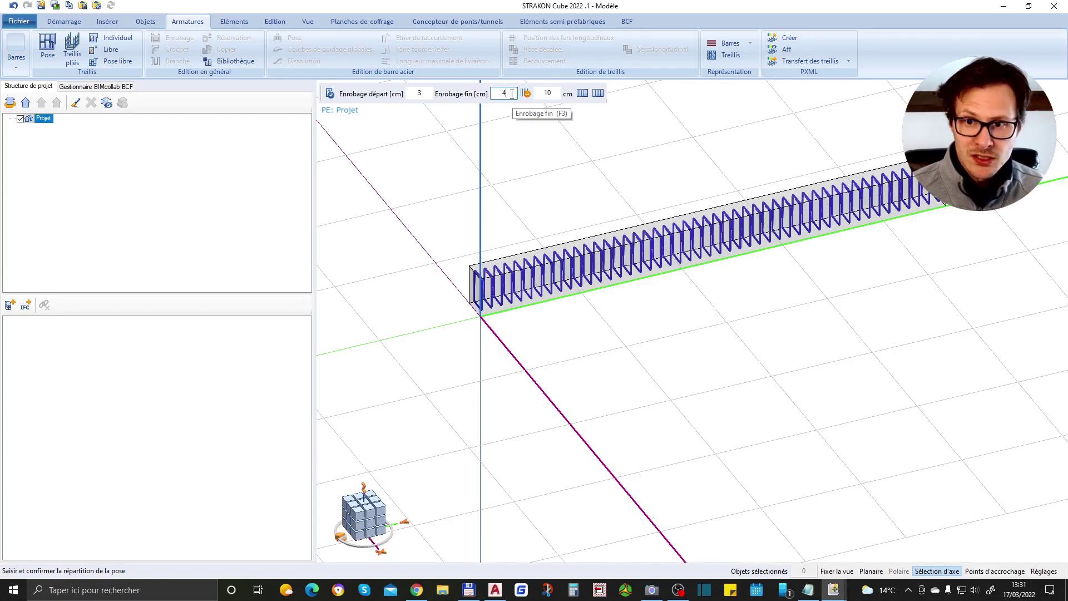
# Set the stirrup spacing to 15 cm and confirm the distribution along the beam
pyautogui.doubleClick(556, 94)
pyautogui.write('15')
pyautogui.press('Return')
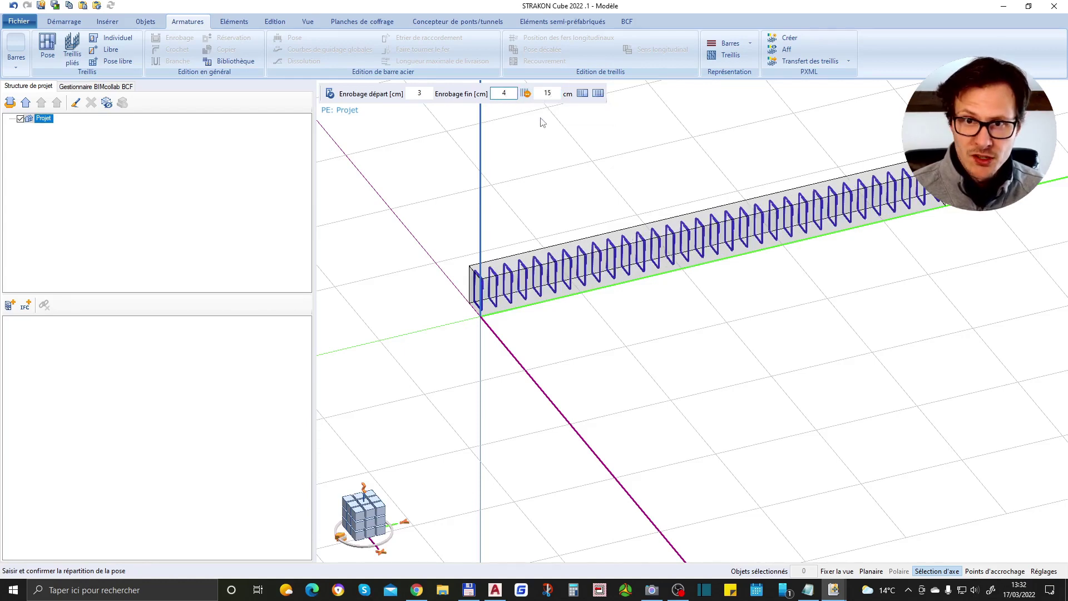
pyautogui.moveTo(704, 362); pyautogui.dragTo(685, 348, button='middle')
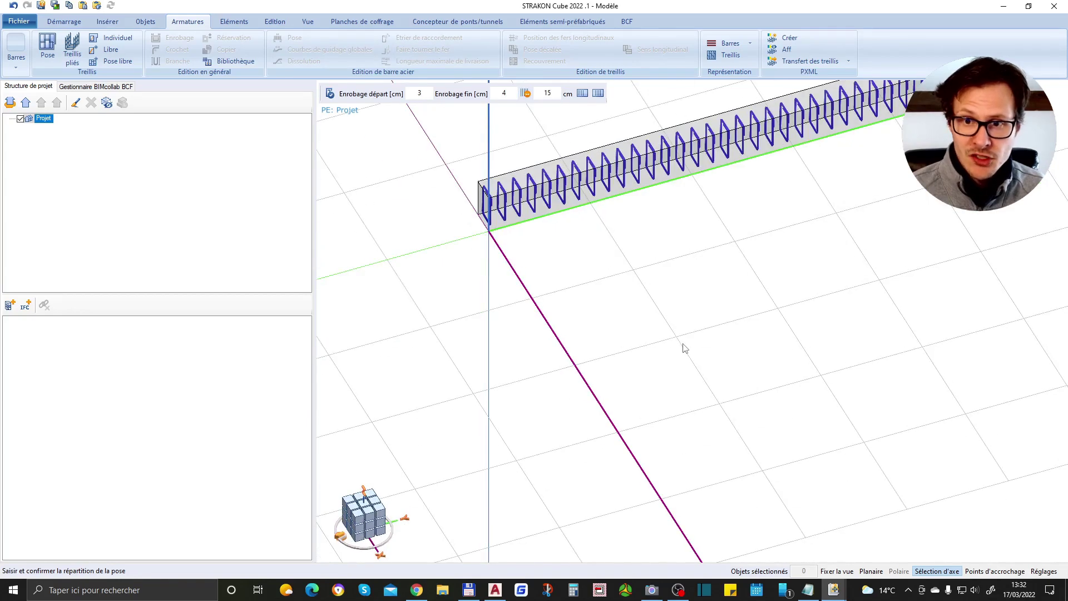
pyautogui.moveTo(748, 431); pyautogui.dragTo(700, 285, button='middle')
pyautogui.rightClick(683, 309)
pyautogui.scroll(-2, 740, 260)
pyautogui.scroll(6, 426, 437)
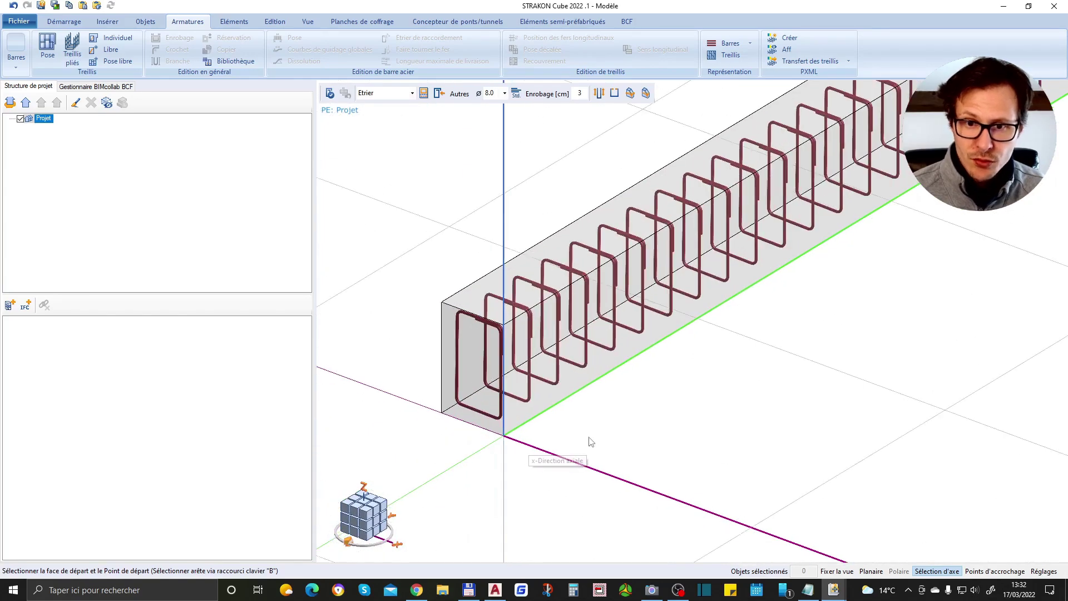
pyautogui.scroll(-3, 500, 428)
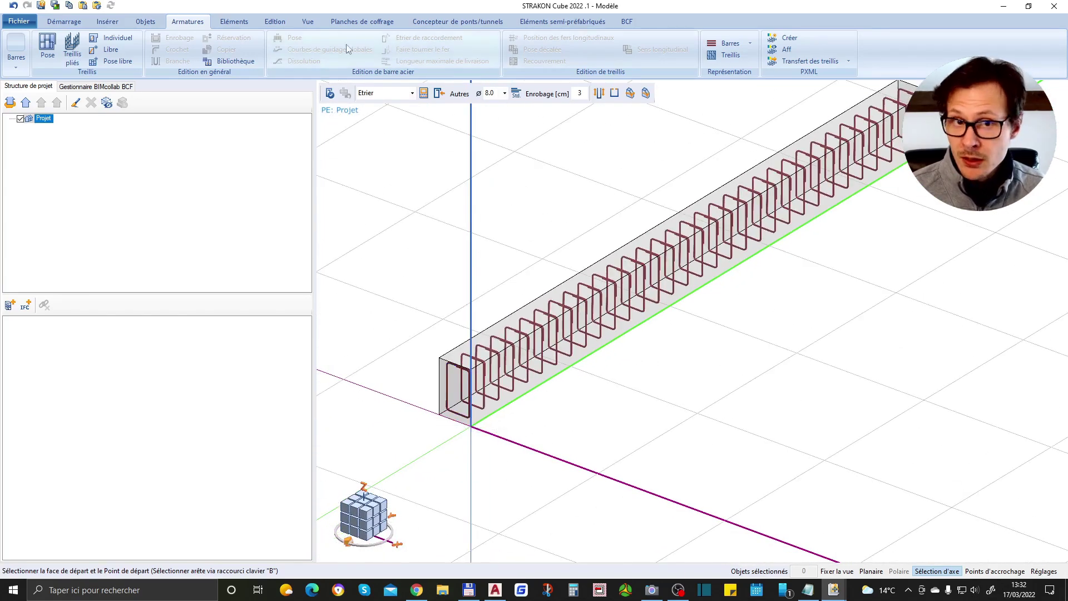
# Start a new reinforcement bar of type Barre with a 16 mm diameter
pyautogui.click(17, 52)
pyautogui.click(78, 101)
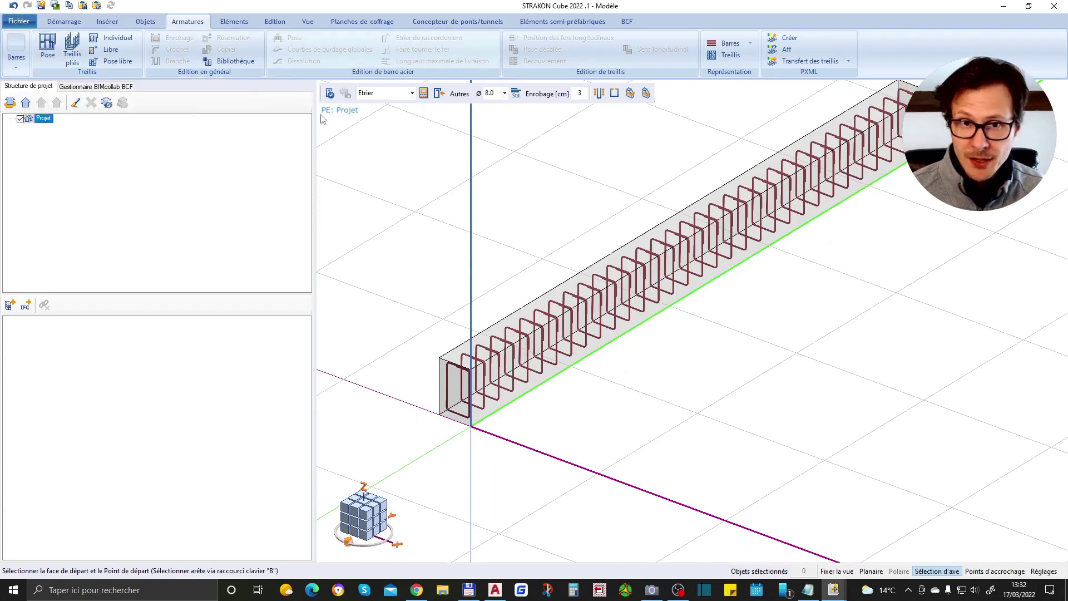
pyautogui.click(390, 93)
pyautogui.click(390, 106)
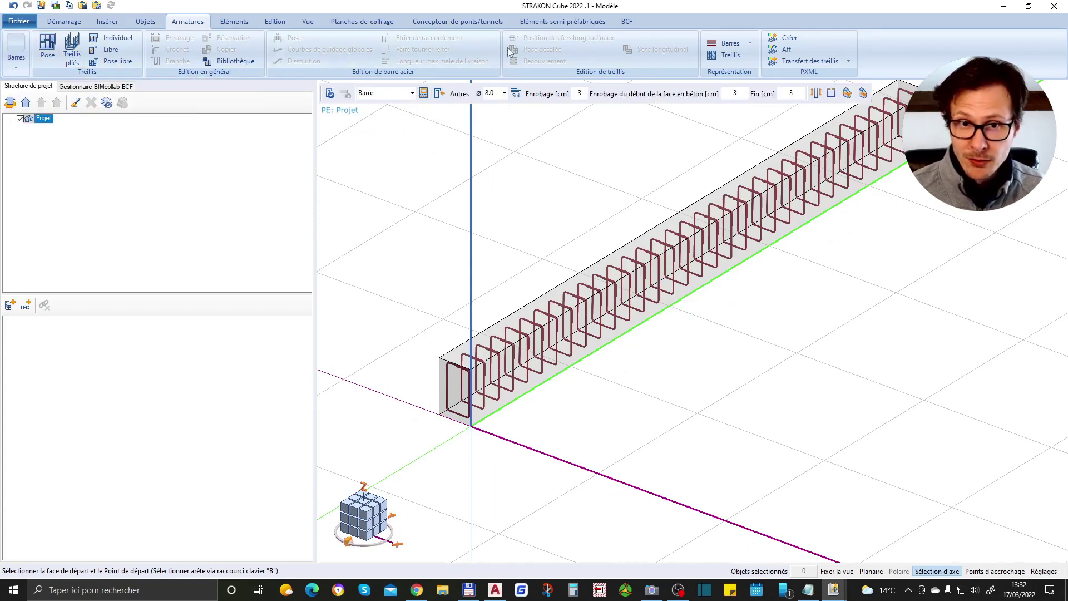
pyautogui.click(504, 93)
pyautogui.click(491, 118)
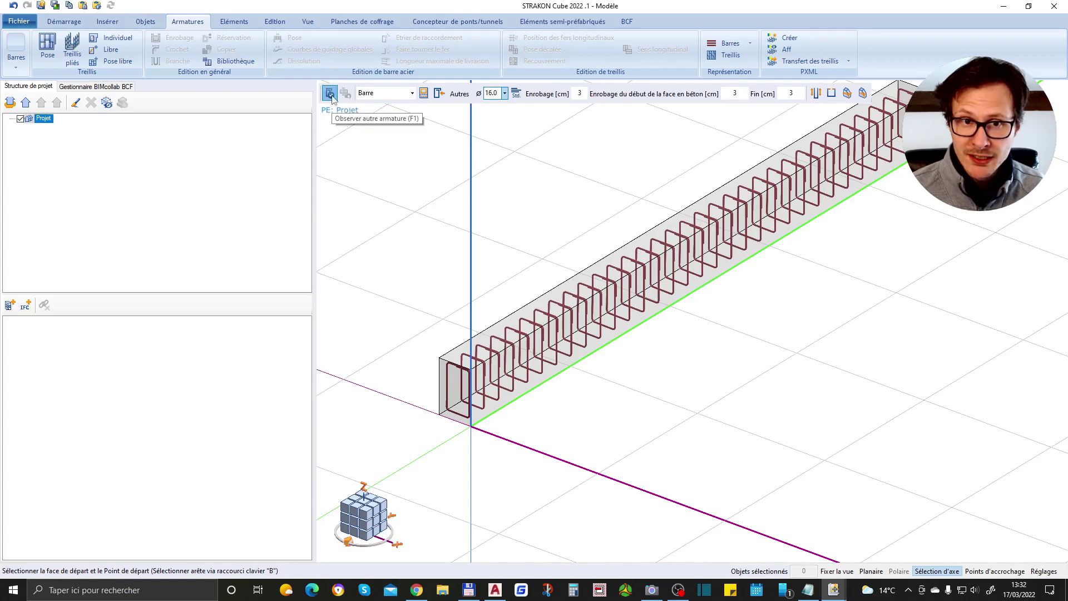
# Lay the bar along the beam's upper longitudinal edge and distribute it across the top width by number, using 3 bars
pyautogui.scroll(5, 469, 395)
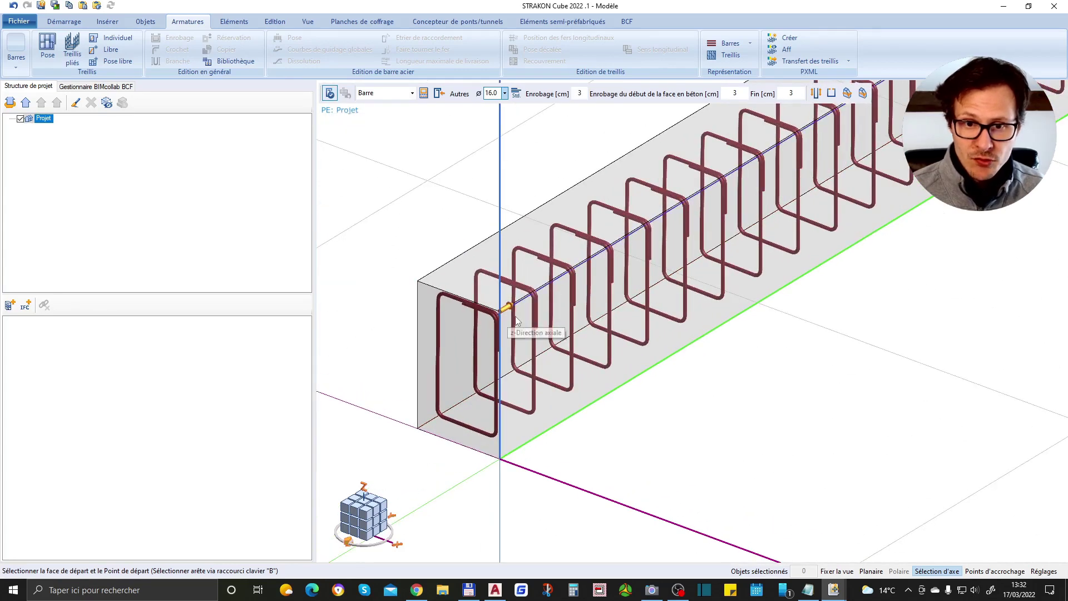
pyautogui.click(517, 321)
pyautogui.scroll(1, 453, 310)
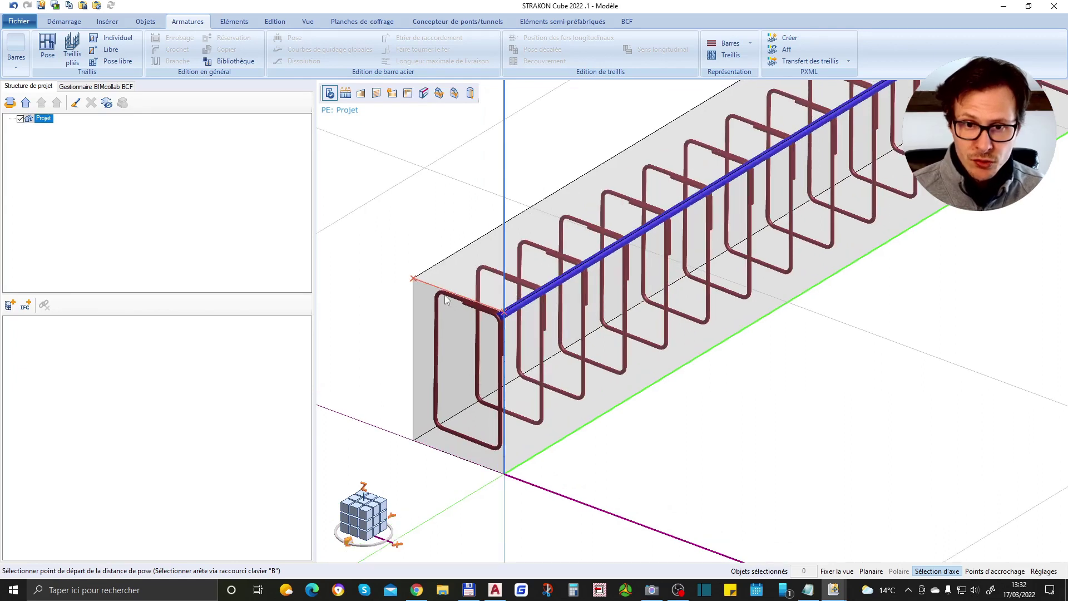
pyautogui.click(445, 295)
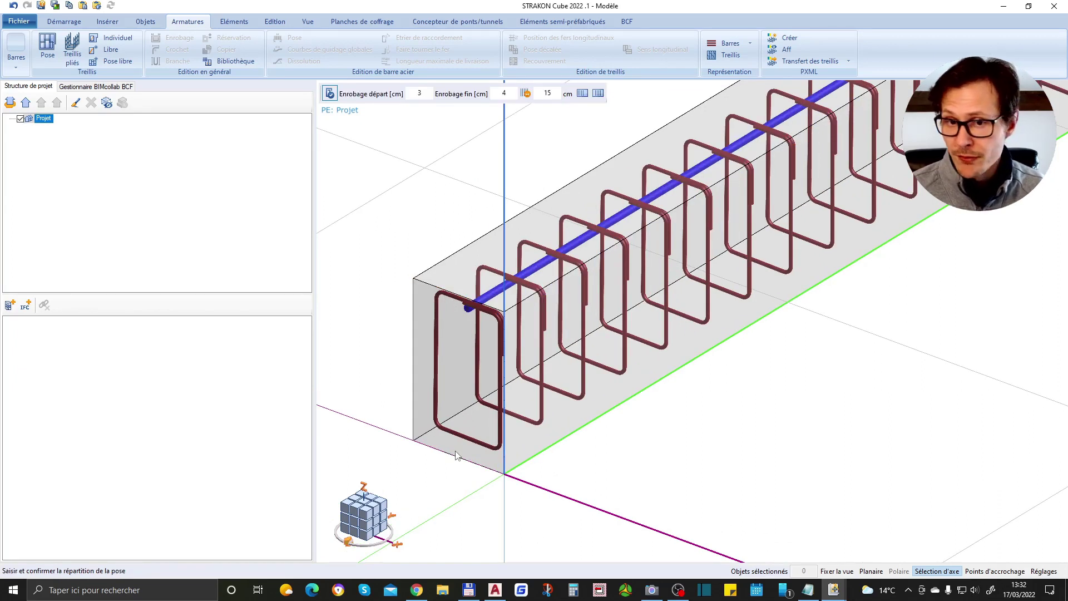
pyautogui.click(526, 93)
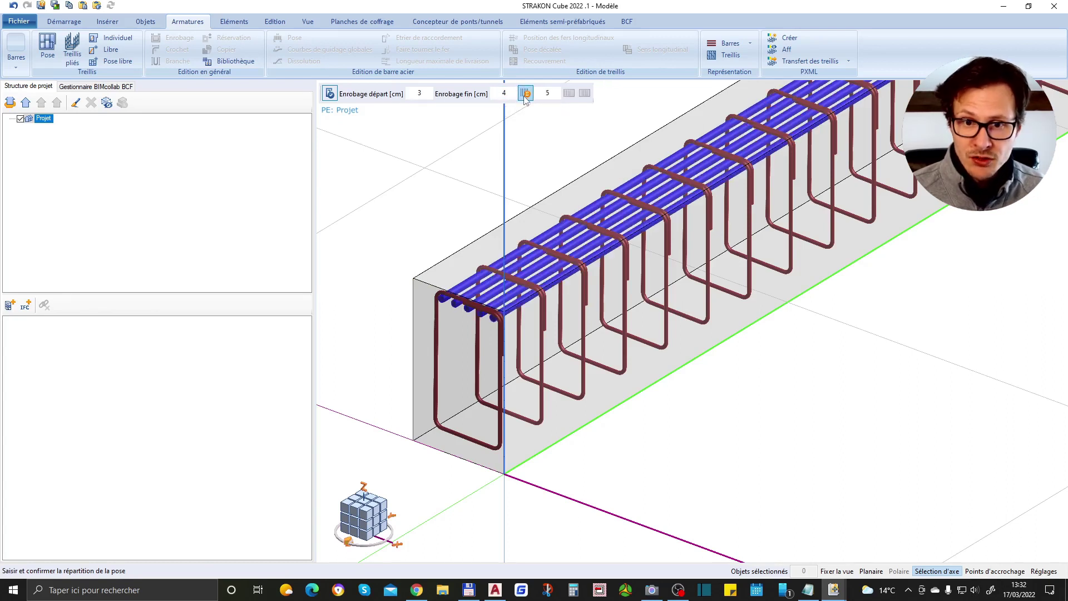
pyautogui.write('3')
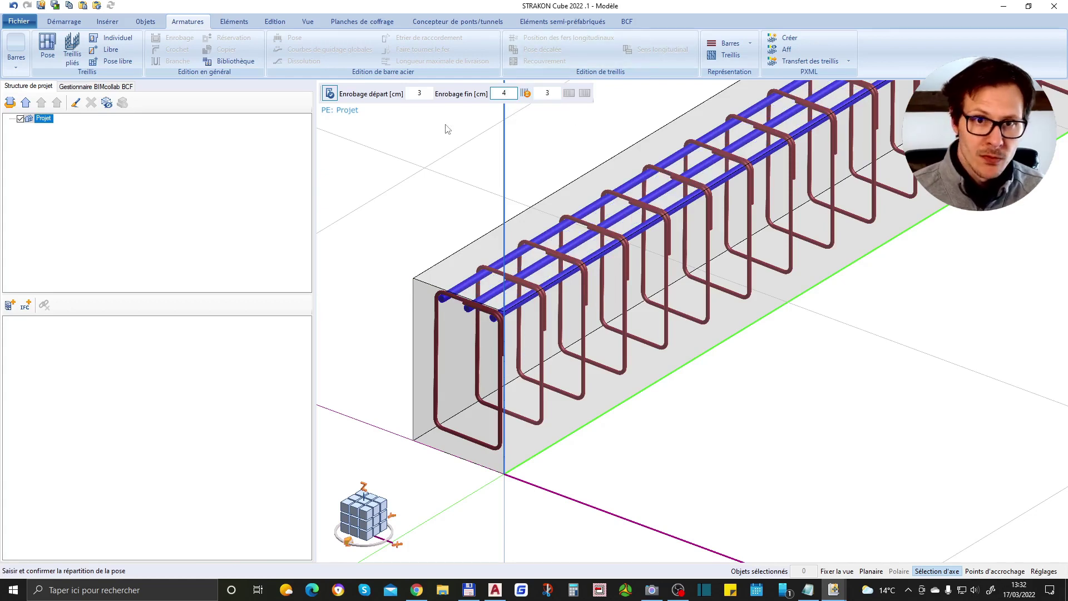
# Reduce the upper longitudinal reinforcement to 2 bars and confirm its distribution
pyautogui.moveTo(553, 94); pyautogui.dragTo(476, 99)
pyautogui.write('2')
pyautogui.click(509, 94)
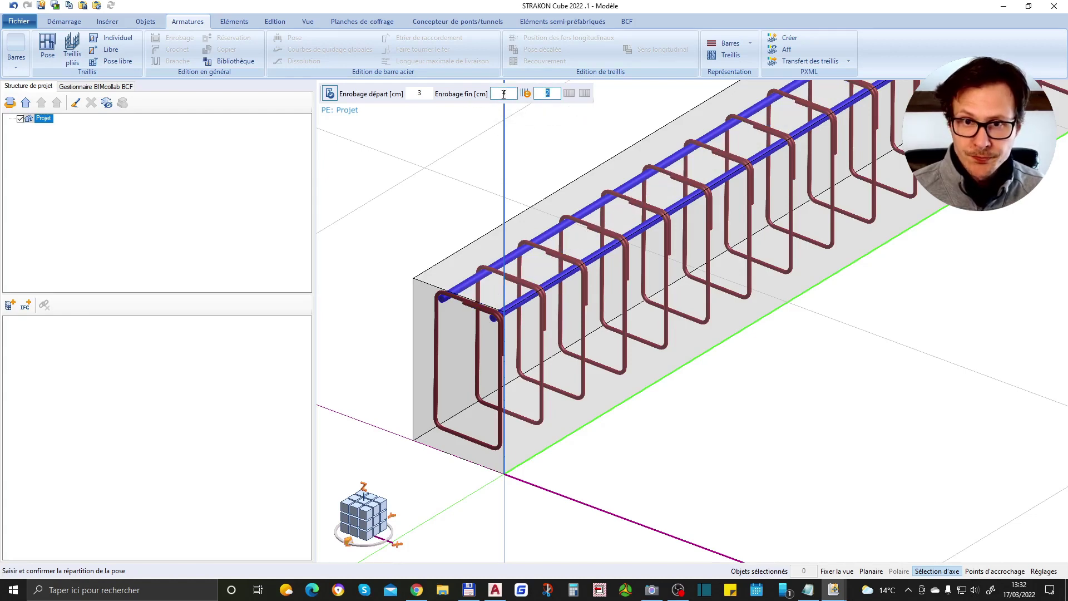
pyautogui.write('3')
pyautogui.moveTo(555, 93); pyautogui.dragTo(513, 93)
pyautogui.write('2')
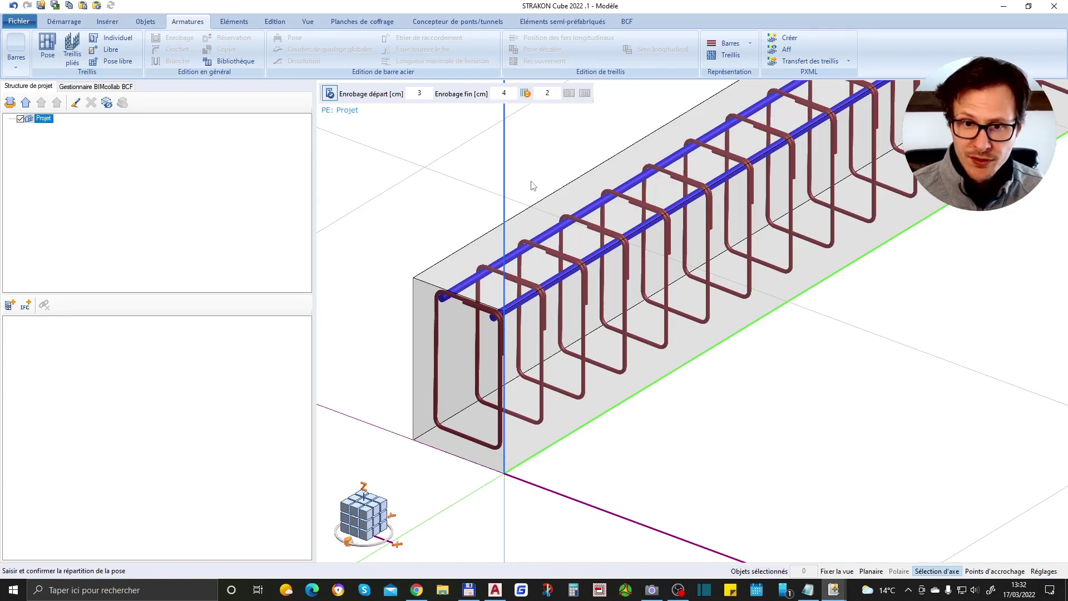
pyautogui.click(531, 185)
pyautogui.scroll(-6, 702, 280)
pyautogui.scroll(5, 526, 425)
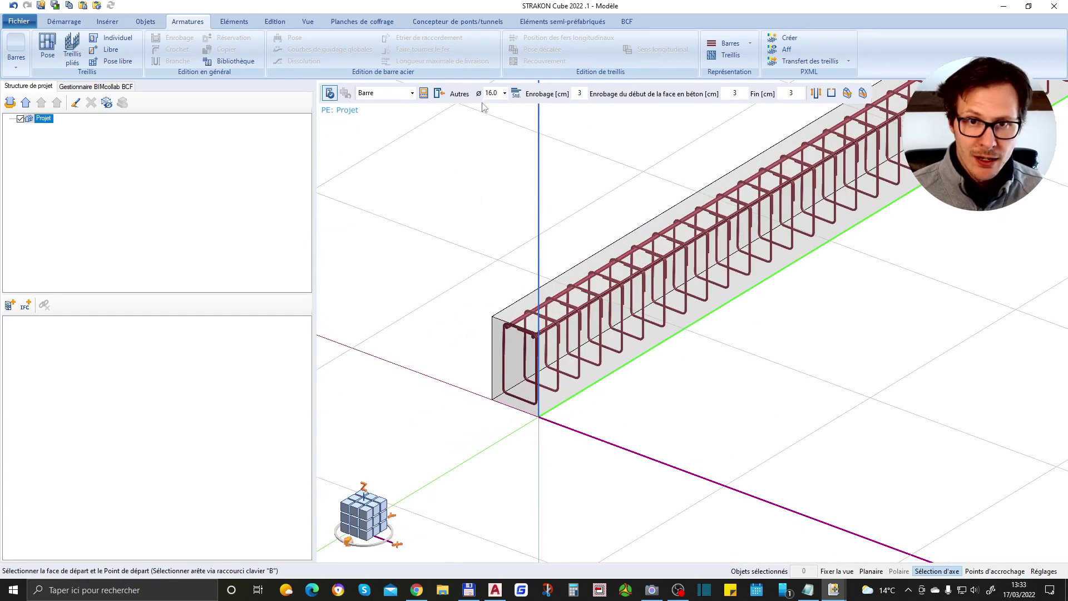
# Set the straight bar's diameter to 20 mm and enable end hooks
pyautogui.click(504, 93)
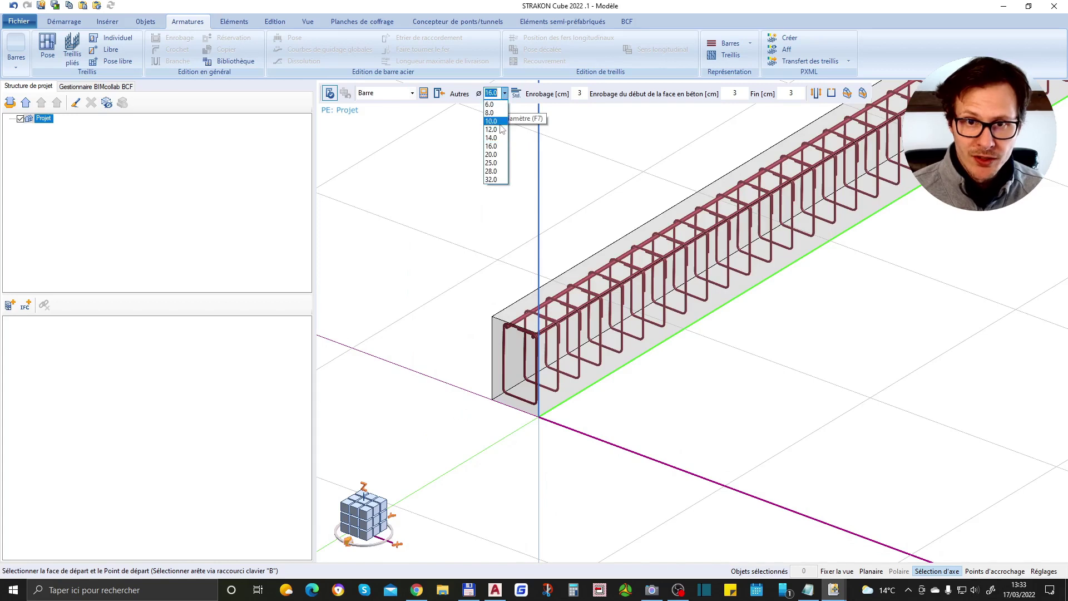
pyautogui.click(497, 155)
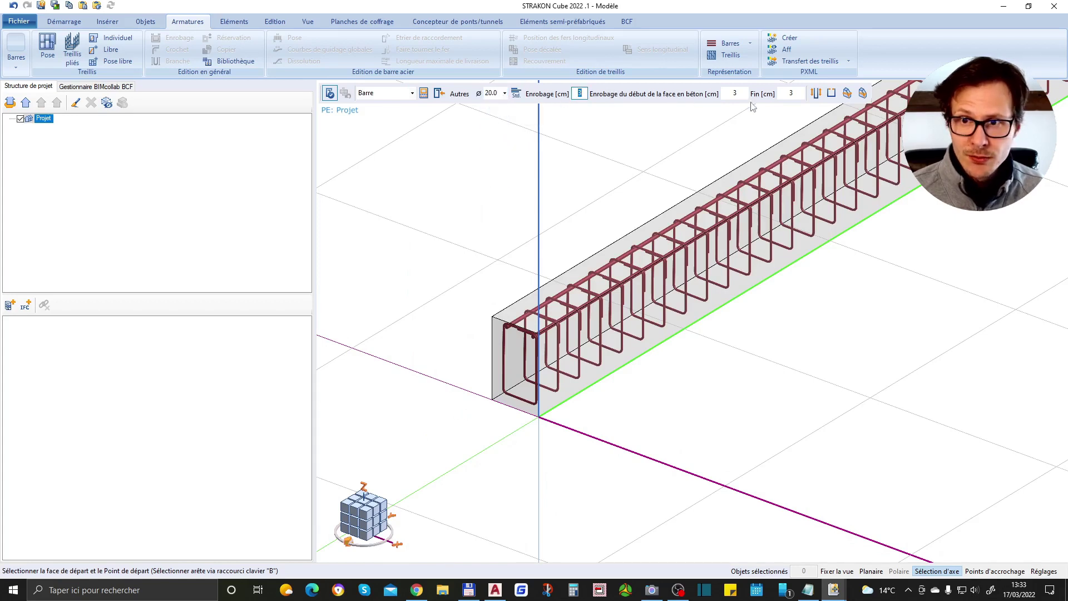
pyautogui.click(832, 93)
pyautogui.scroll(2, 534, 415)
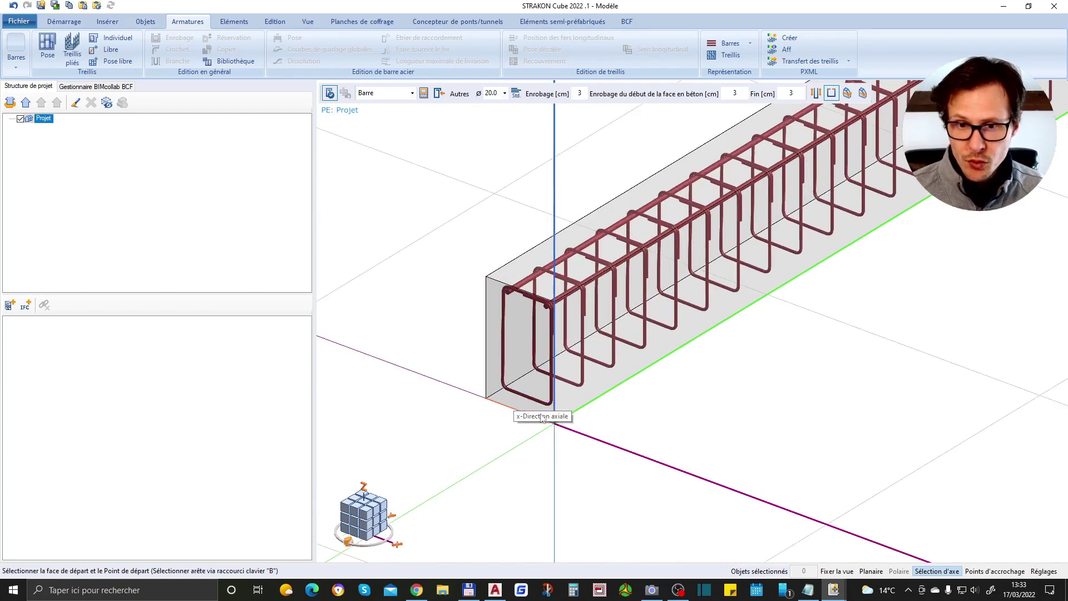
# Lay the bar along the beam's lower longitudinal edge and accept 90° start and end hooks 19 cm long
pyautogui.scroll(2, 542, 418)
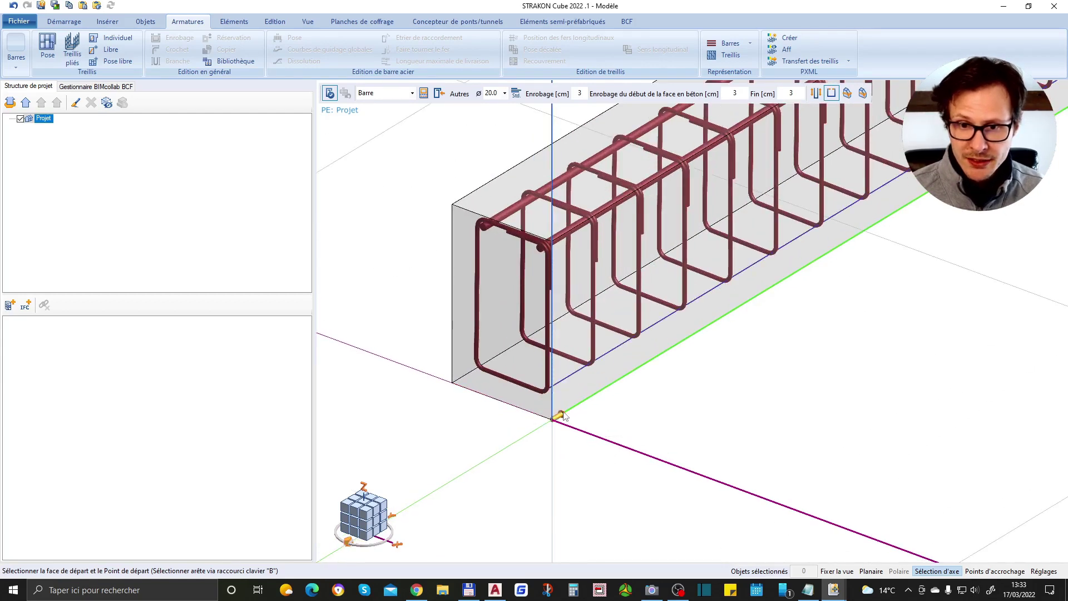
pyautogui.click(561, 415)
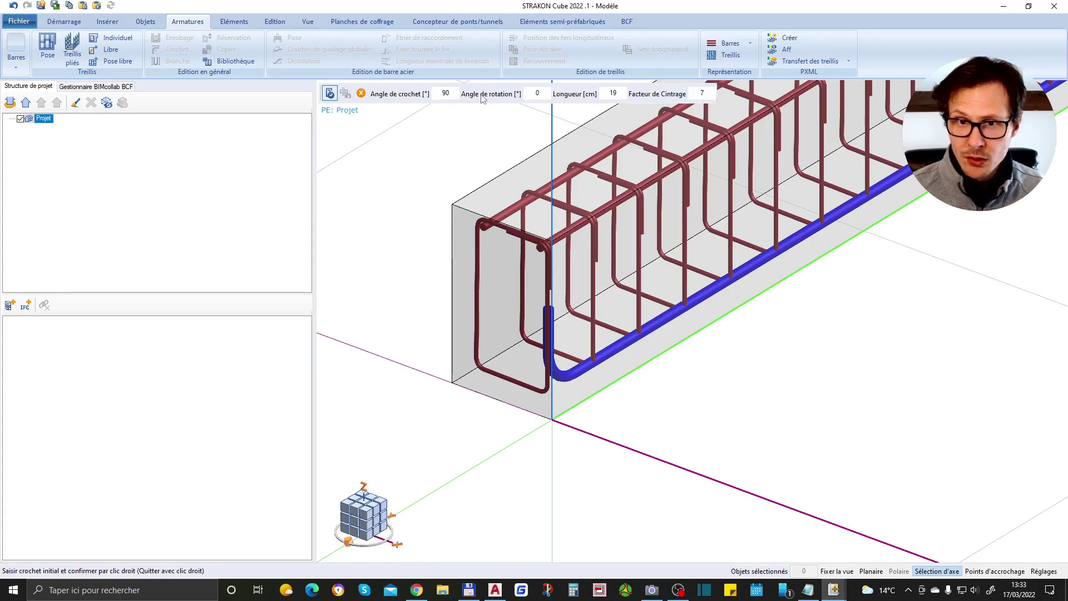
pyautogui.rightClick(601, 345)
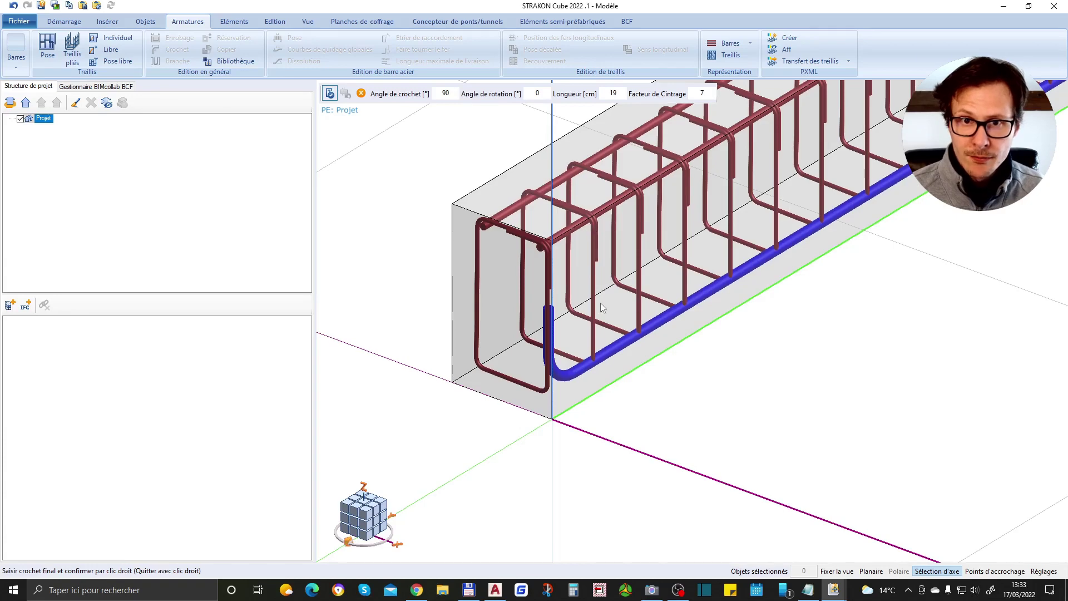
pyautogui.rightClick(601, 308)
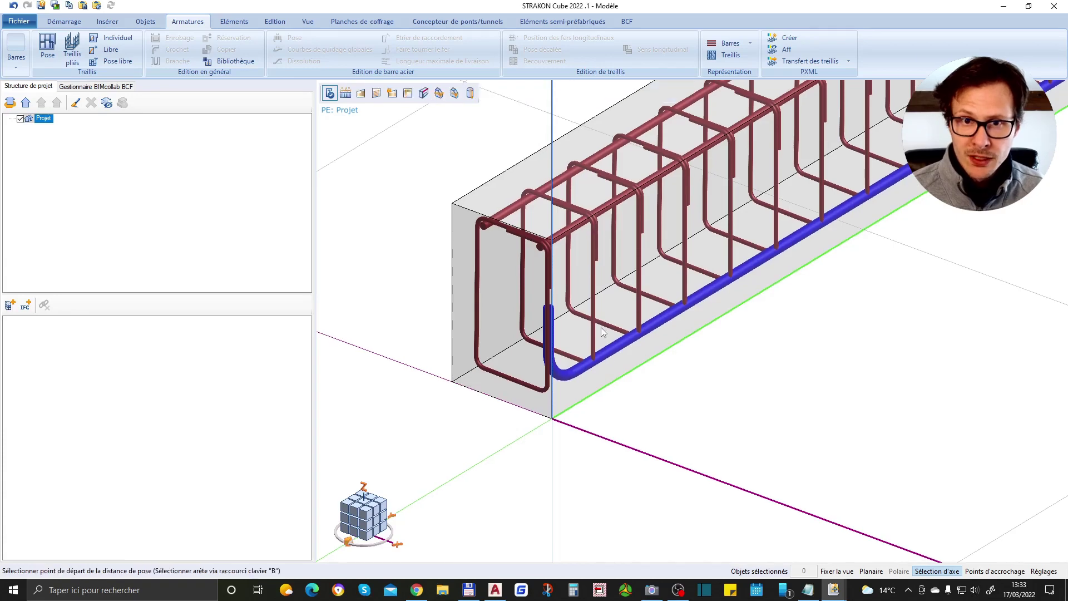
# Distribute the hooked bar across the beam's bottom width as 2 bars, check both ends and confirm the placement
pyautogui.click(522, 405)
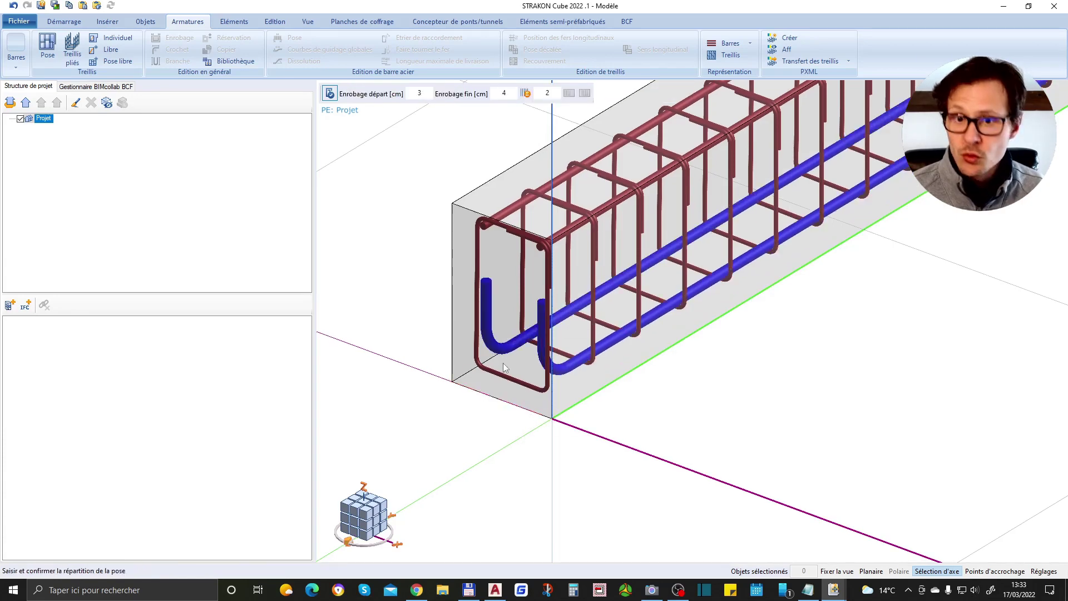
pyautogui.scroll(1, 492, 378)
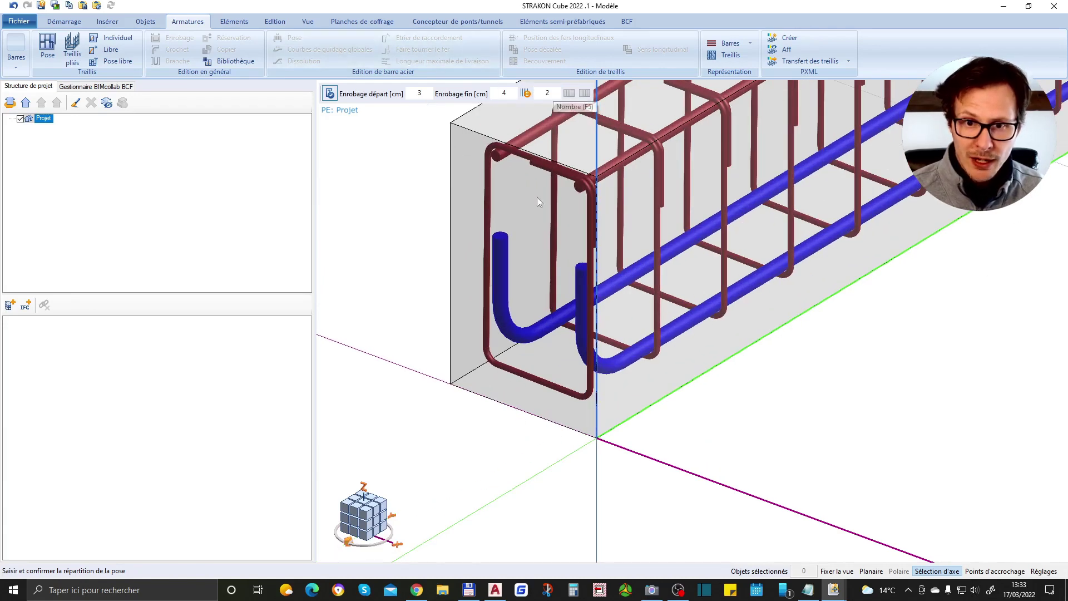
pyautogui.scroll(-1, 727, 279)
pyautogui.moveTo(529, 398)
pyautogui.mouseDown(button='middle')
pyautogui.moveTo(554, 385)
pyautogui.moveTo(544, 393)
pyautogui.mouseUp(button='middle')
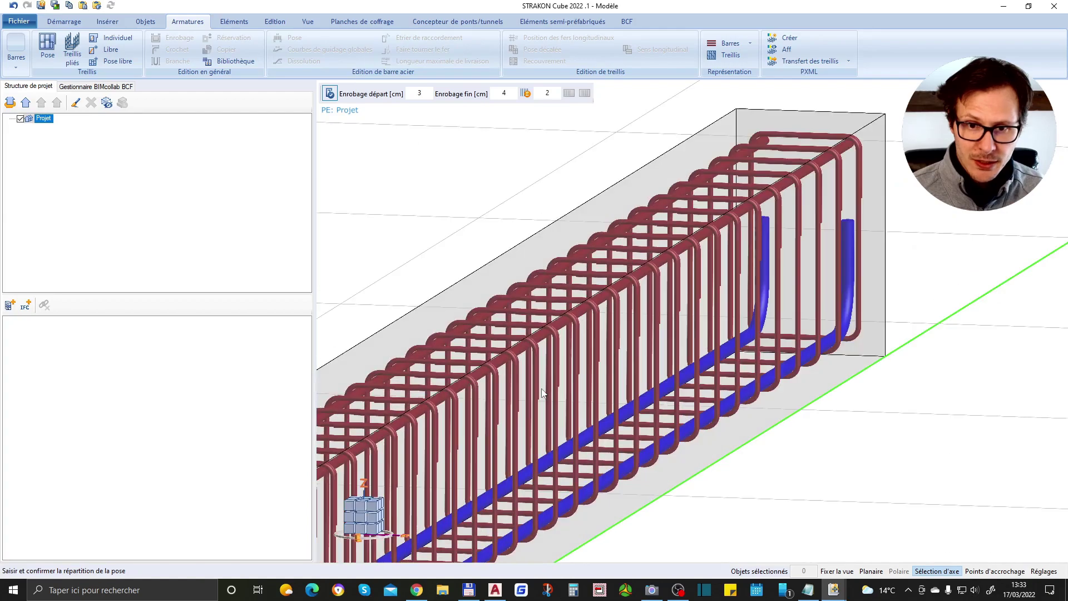
pyautogui.scroll(-3, 744, 303)
pyautogui.scroll(1, 411, 525)
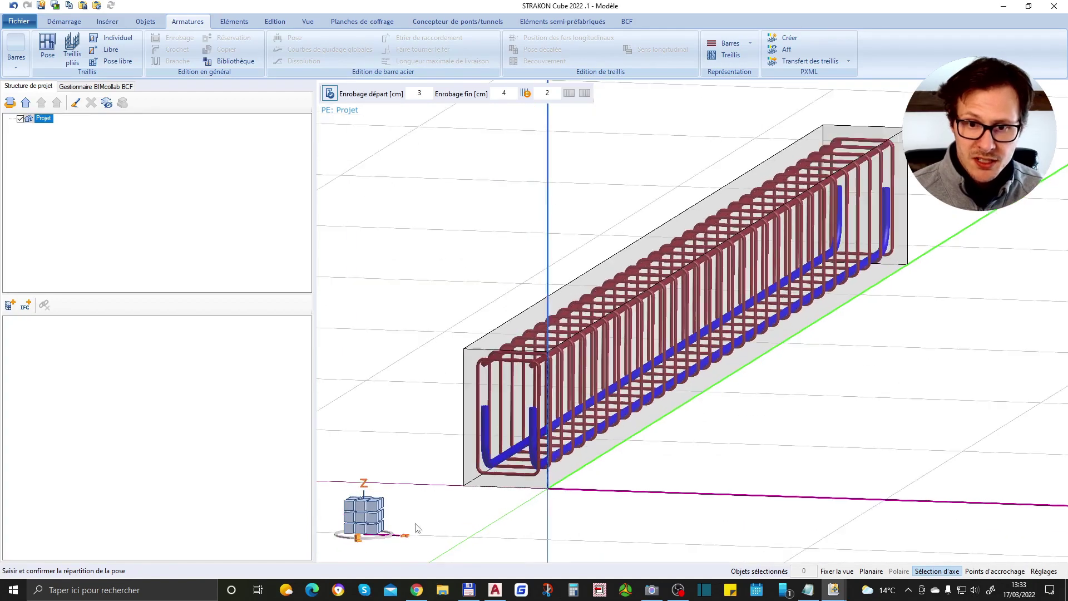
pyautogui.rightClick(579, 491)
# Examine the reinforcement cage from the end and the side, checking the hooked lower bars against the stirrups
pyautogui.scroll(5, 521, 499)
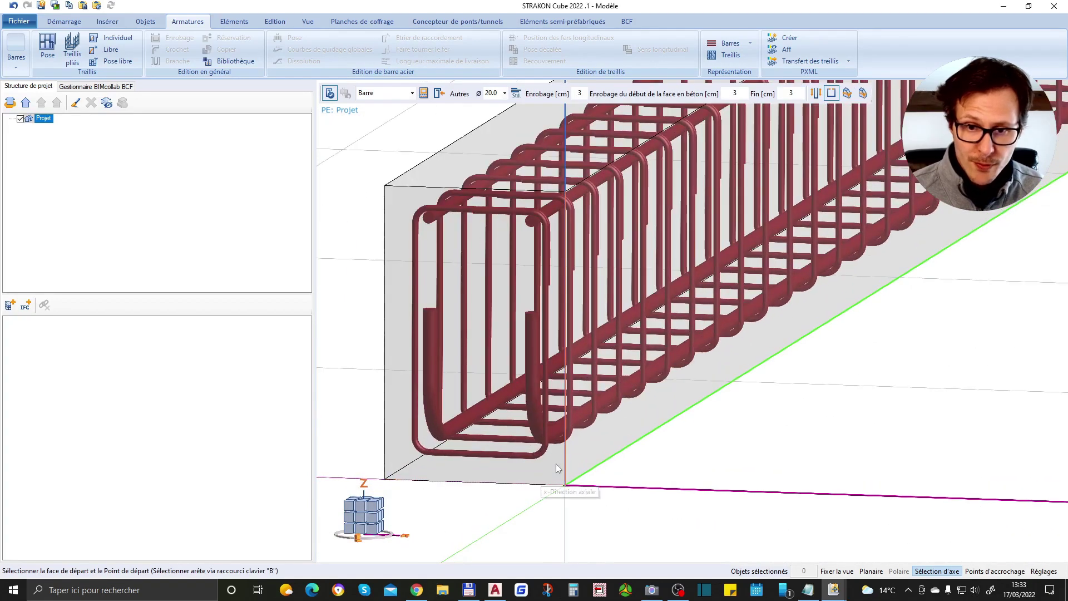
pyautogui.scroll(-3, 539, 445)
pyautogui.moveTo(537, 399); pyautogui.dragTo(496, 411, button='middle')
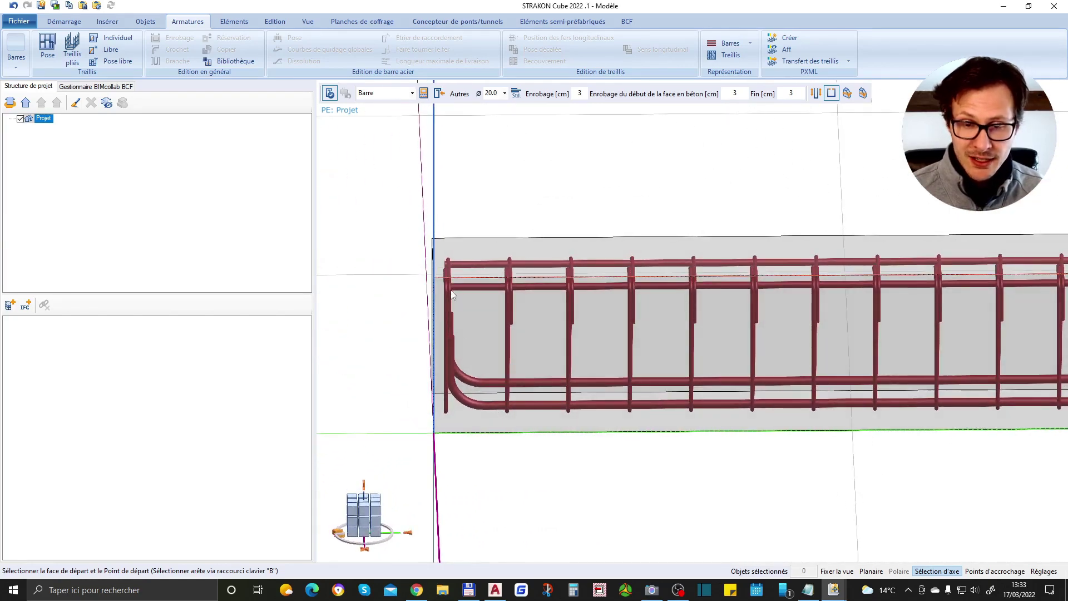
pyautogui.scroll(-2, 452, 295)
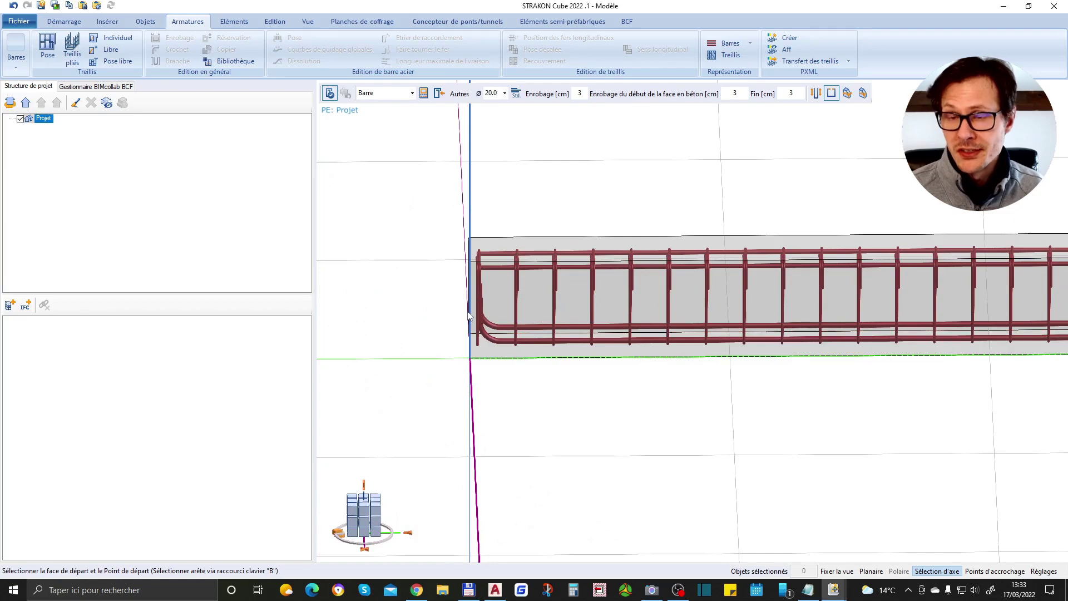
pyautogui.moveTo(470, 316); pyautogui.dragTo(486, 320, button='middle')
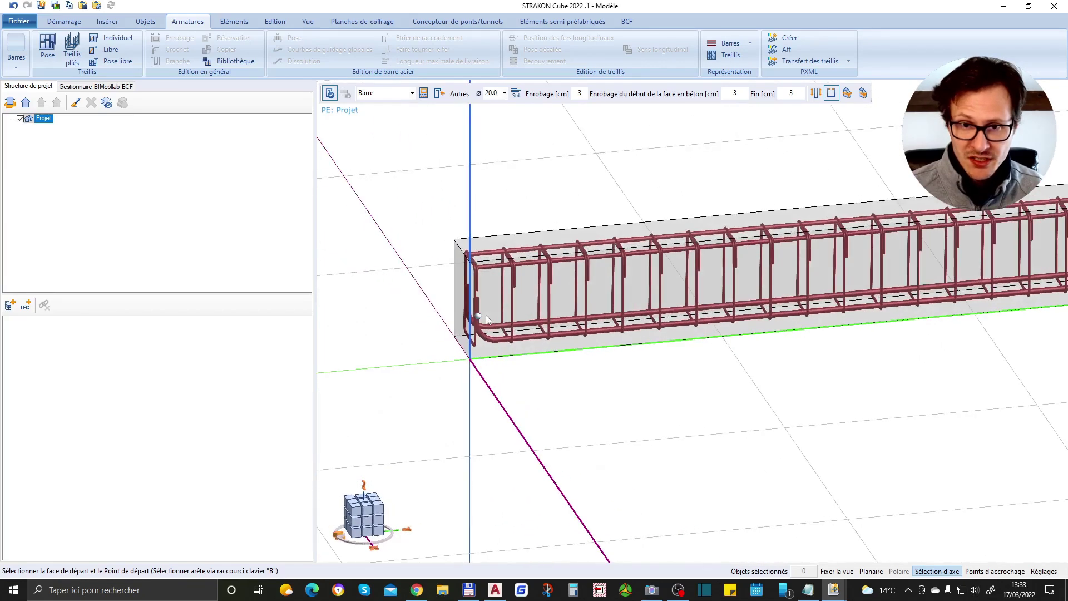
pyautogui.scroll(2, 533, 270)
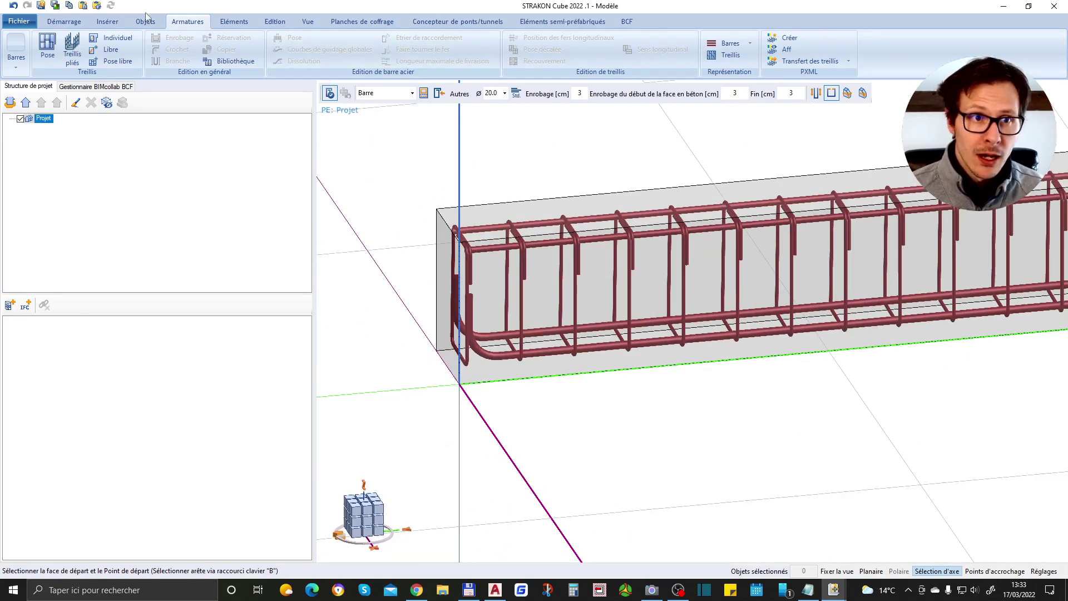
# Set the selection mode to Fin and leave the bar placement command
pyautogui.click(64, 21)
pyautogui.click(510, 47)
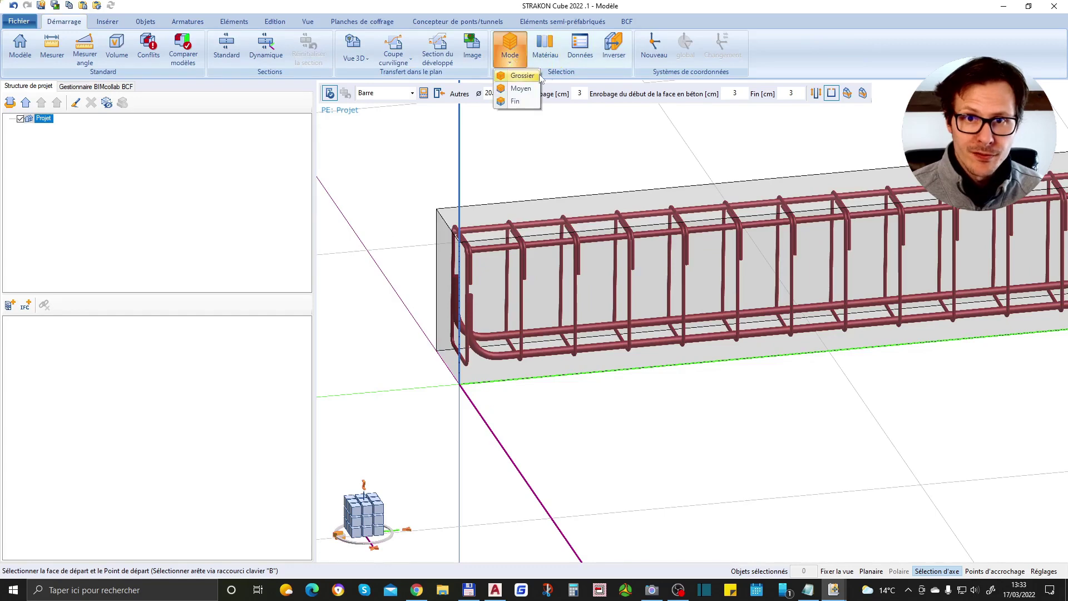
pyautogui.click(516, 102)
pyautogui.scroll(2, 459, 291)
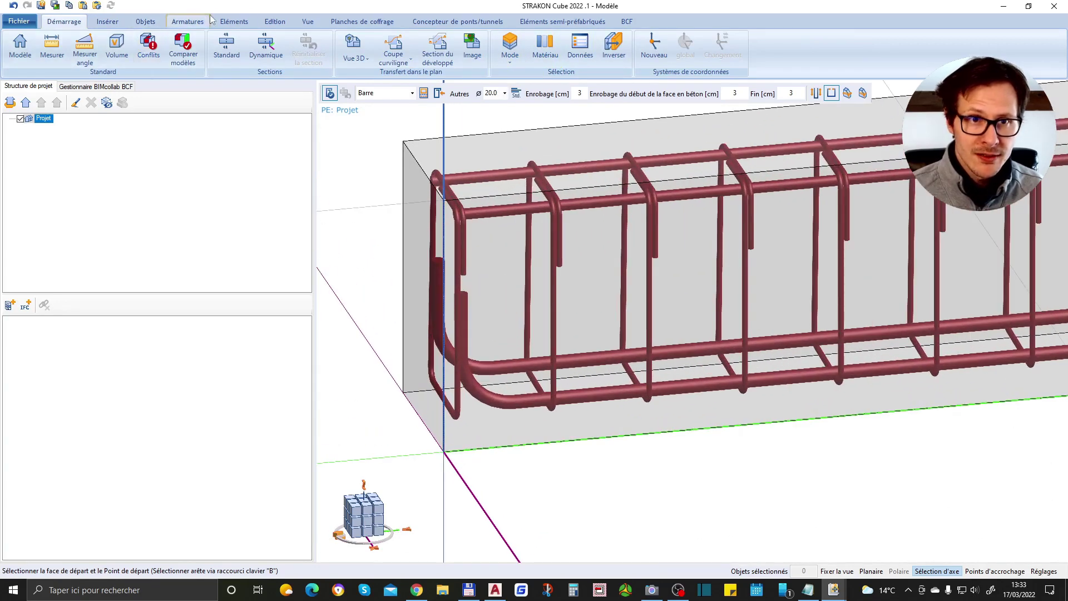
pyautogui.scroll(2, 440, 273)
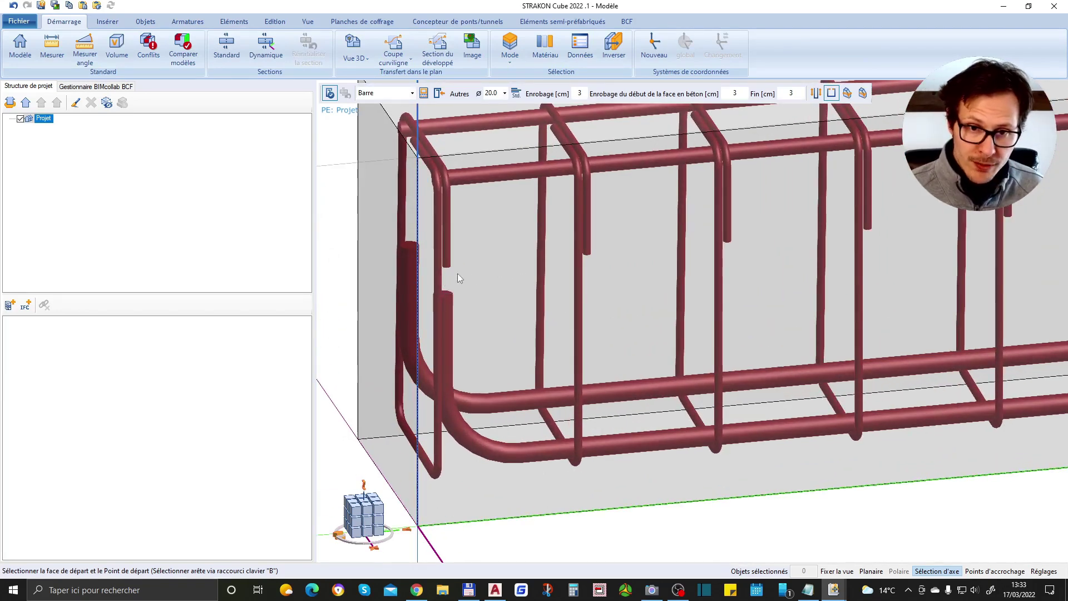
pyautogui.scroll(-3, 445, 278)
pyautogui.scroll(2, 453, 286)
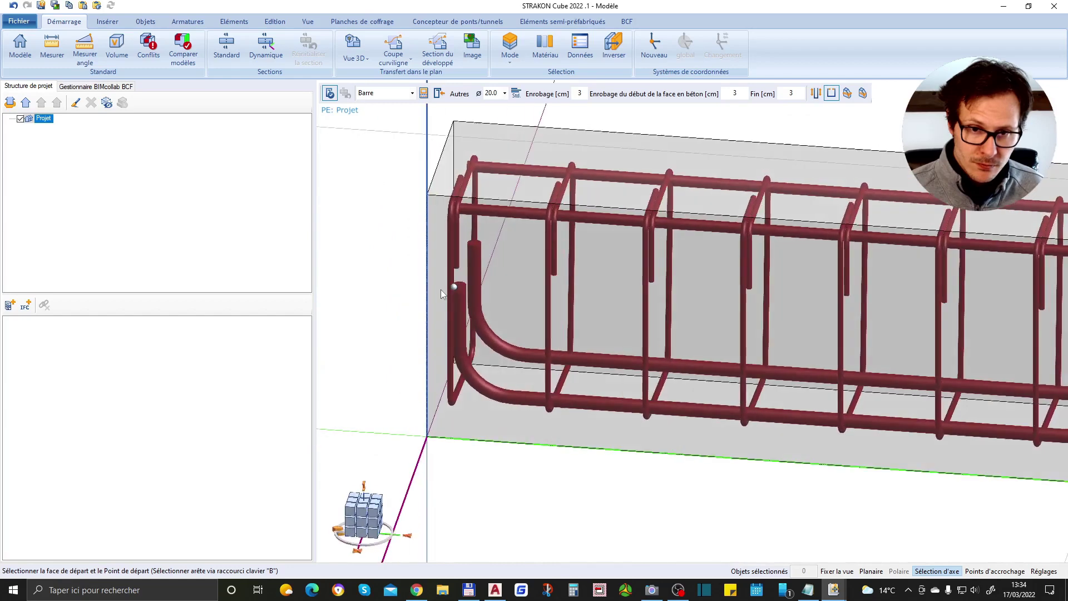
pyautogui.moveTo(440, 289); pyautogui.dragTo(452, 284, button='middle')
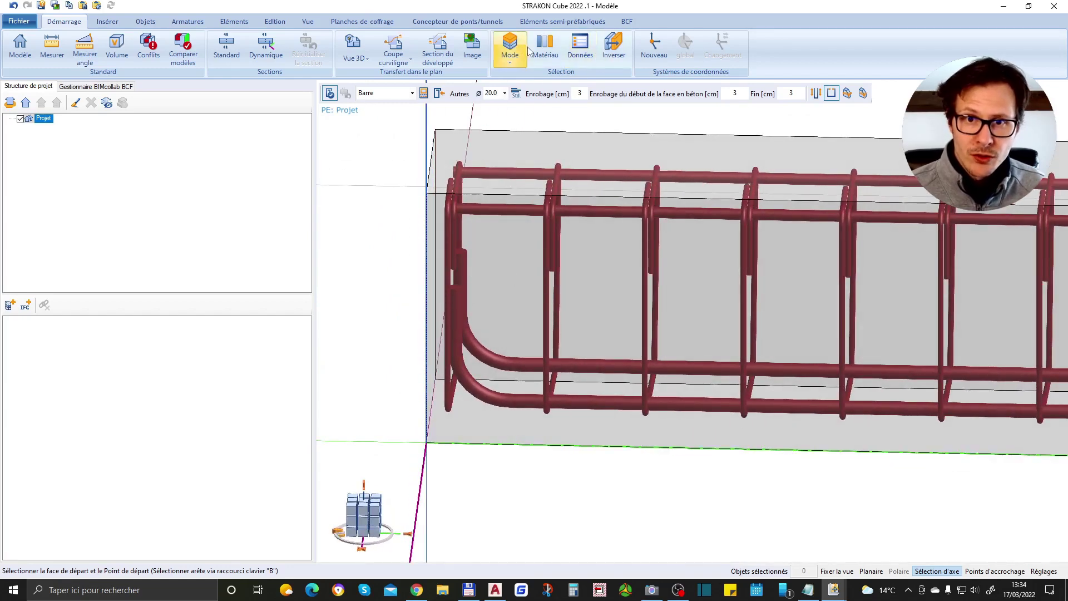
pyautogui.click(510, 56)
pyautogui.click(517, 105)
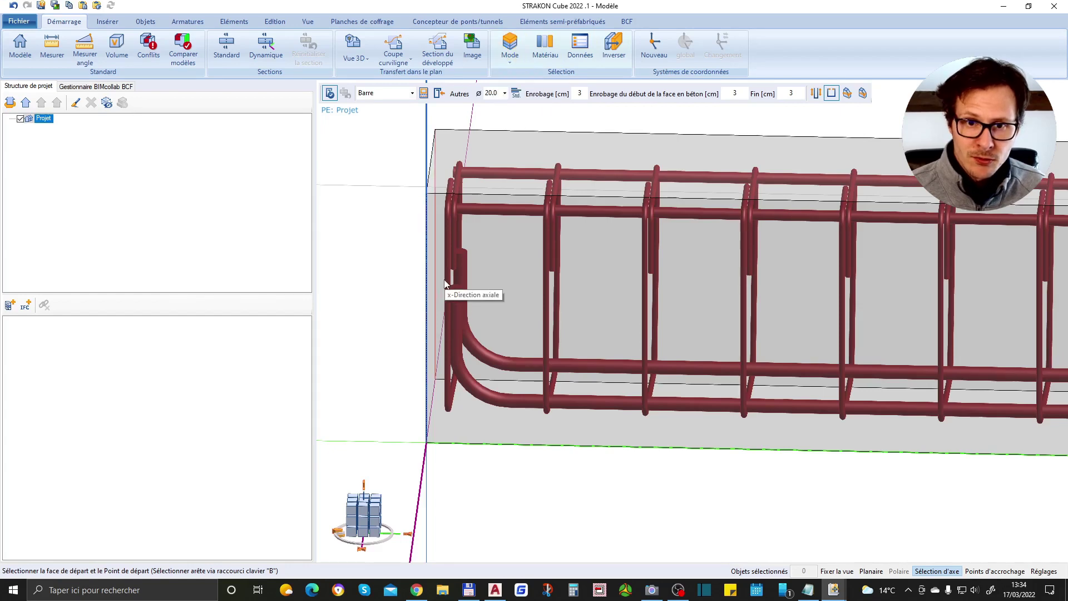
pyautogui.scroll(-3, 553, 262)
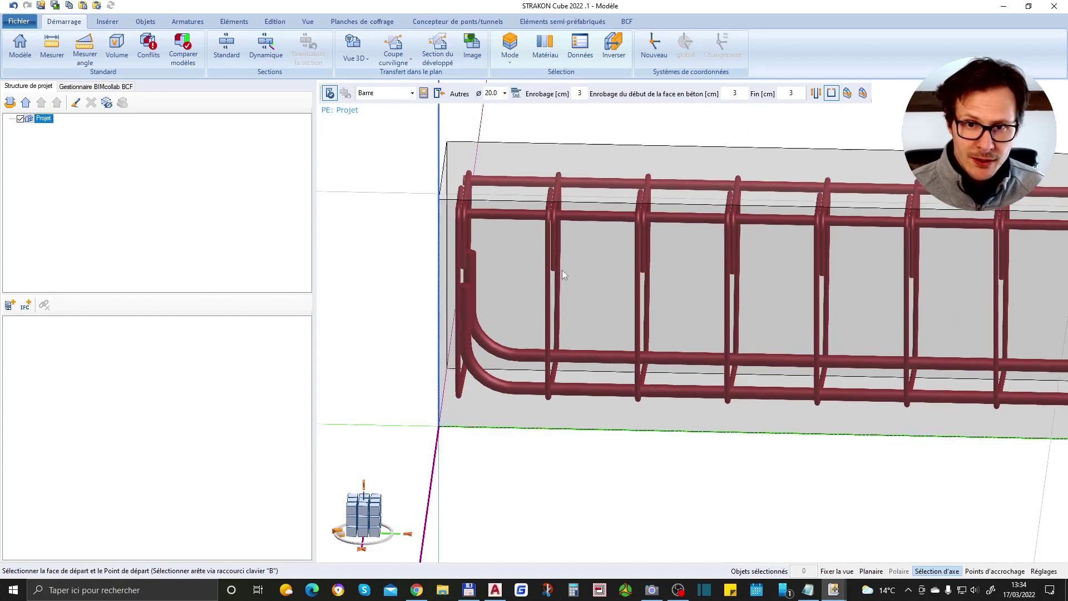
pyautogui.moveTo(570, 268); pyautogui.dragTo(577, 262, button='middle')
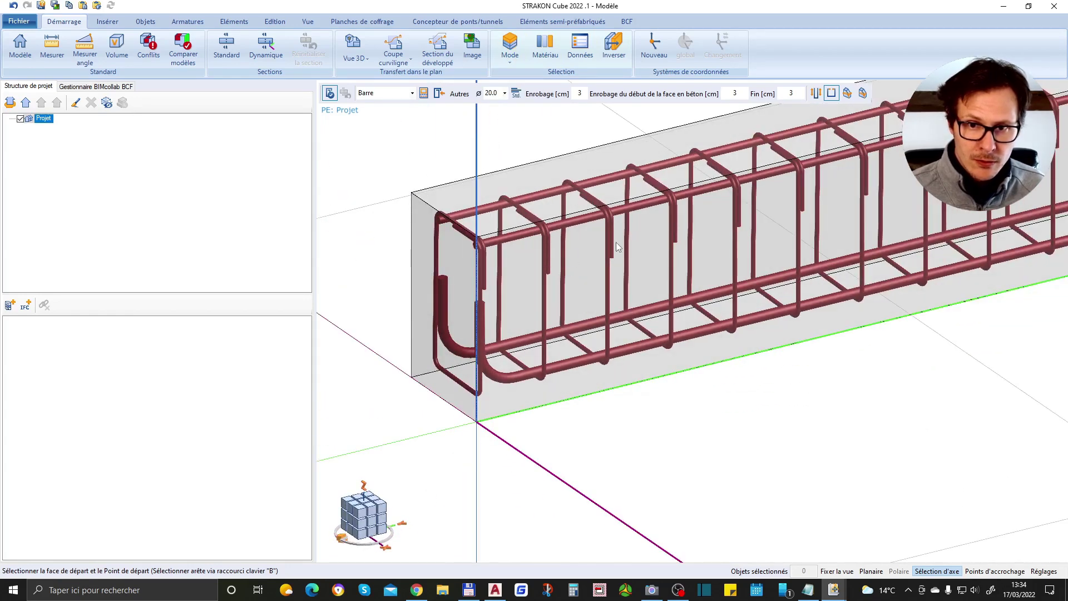
pyautogui.press('Escape')
# Move the first stirrup at the beam's start end inward, clear of the lower bars' vertical hooks
pyautogui.scroll(-1, 681, 289)
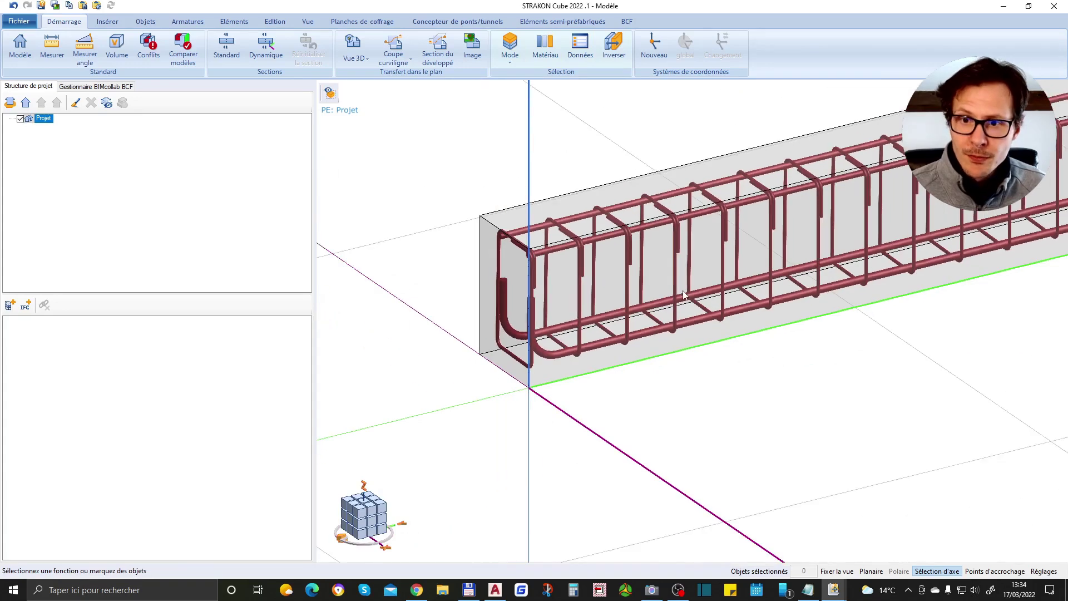
pyautogui.scroll(1, 623, 273)
pyautogui.click(630, 244)
pyautogui.press('Escape')
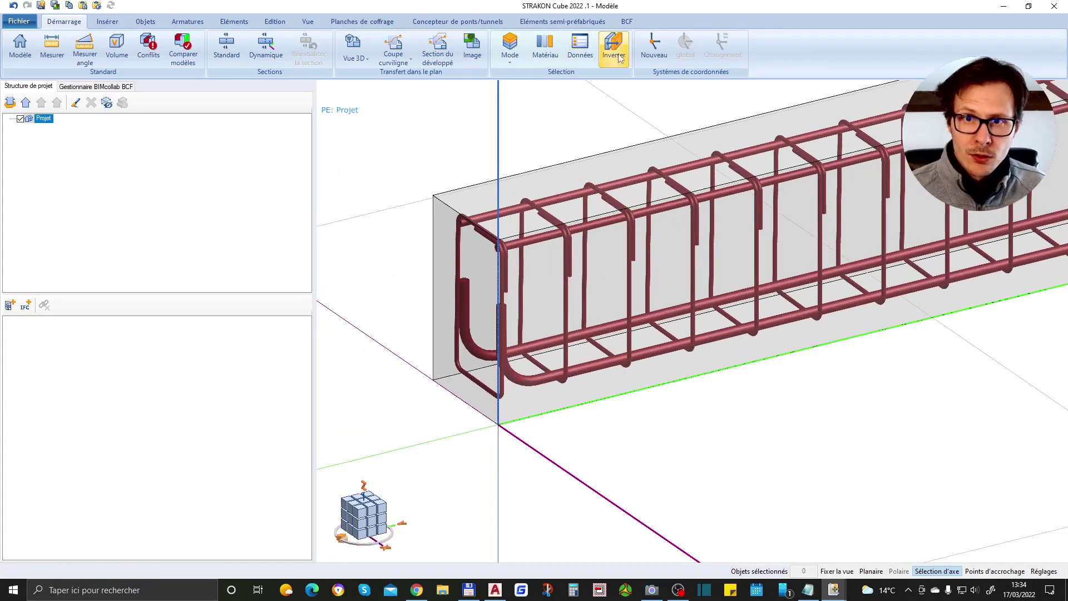
pyautogui.click(503, 272)
pyautogui.hotkey('ctrl', 'c')
pyautogui.scroll(1, 539, 282)
pyautogui.click(492, 248)
pyautogui.moveTo(584, 308); pyautogui.dragTo(557, 310, button='middle')
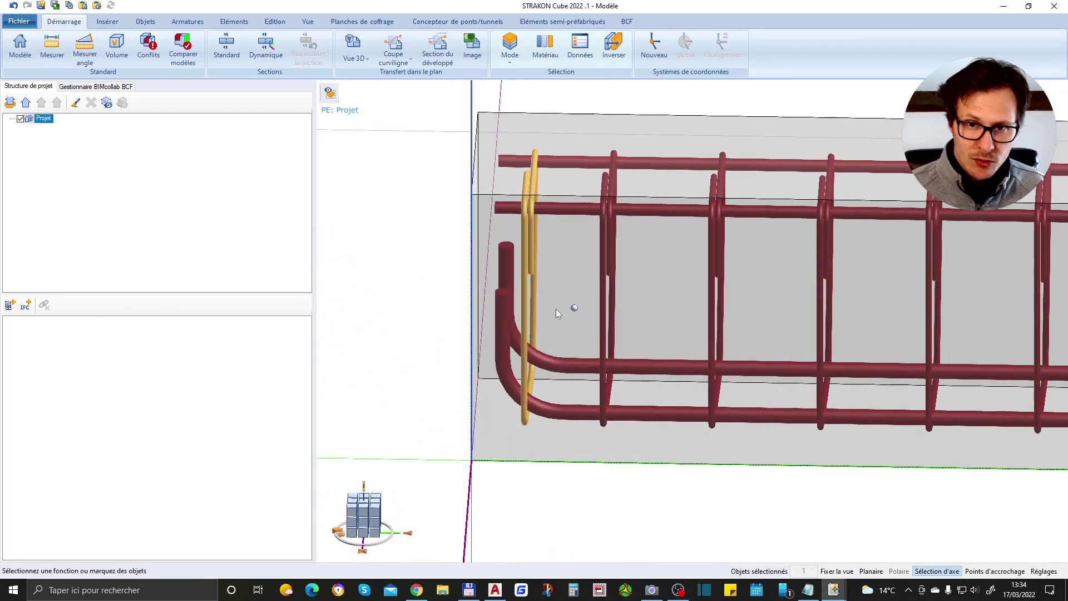
# Delete the outermost stirrup at the beam's far end, where it meets the lower bar hooks
pyautogui.scroll(-10, 533, 327)
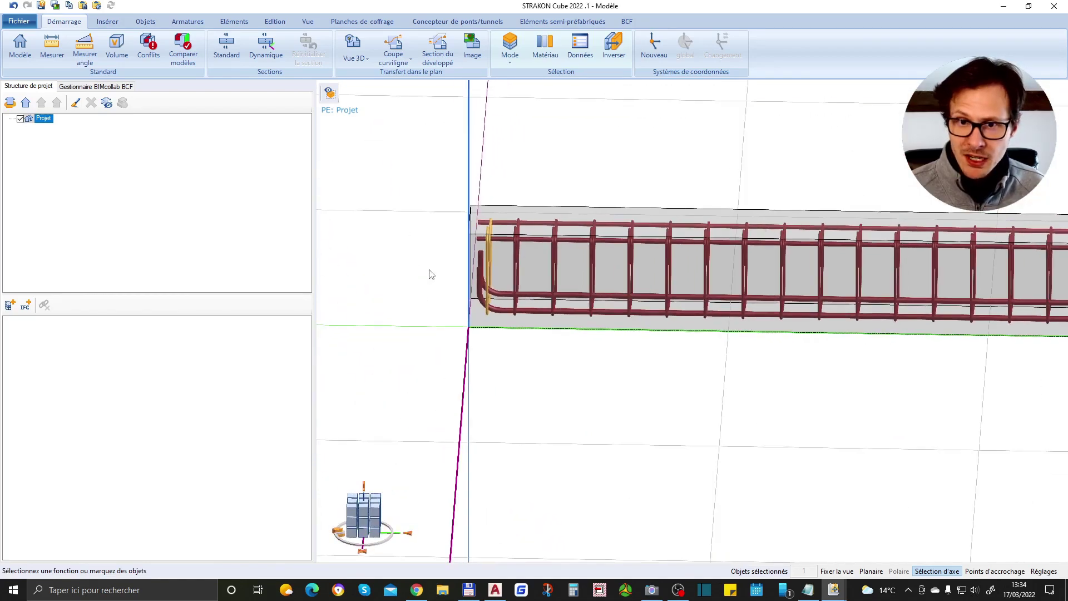
pyautogui.scroll(8, 932, 269)
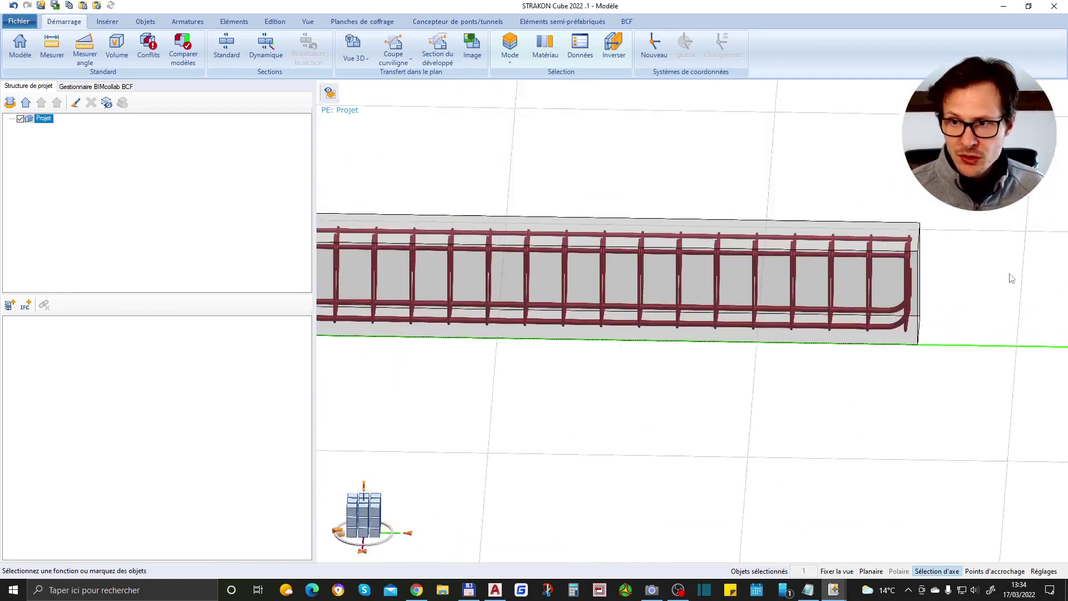
pyautogui.moveTo(885, 312)
pyautogui.mouseDown(button='middle')
pyautogui.moveTo(897, 306)
pyautogui.moveTo(884, 305)
pyautogui.mouseUp(button='middle')
pyautogui.click(892, 250)
pyautogui.press('Delete')
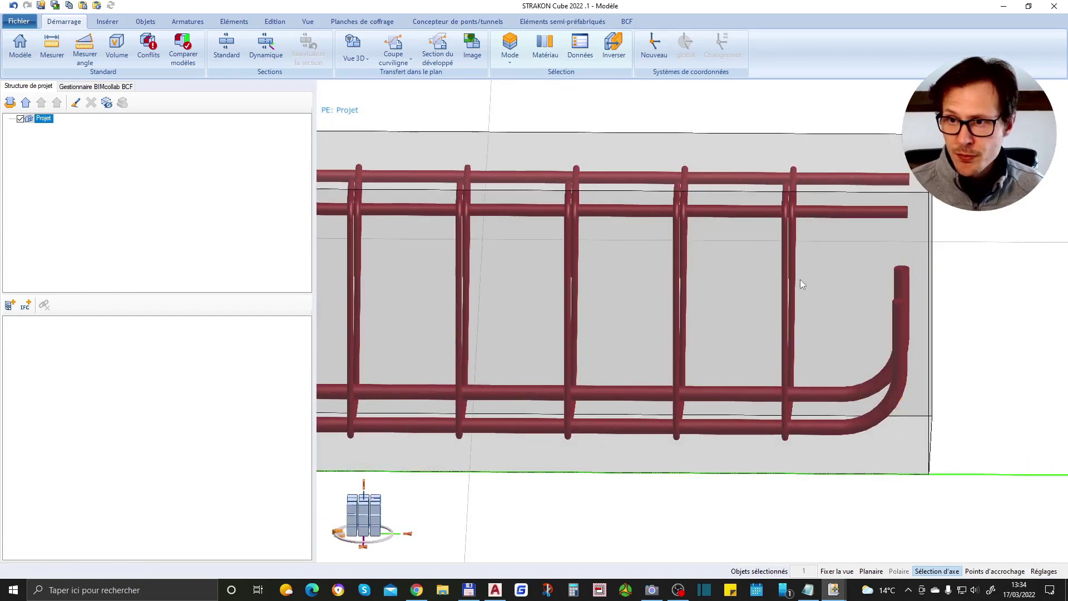
# Move the last remaining stirrup at the far end slightly outward toward the lower bar hooks
pyautogui.click(789, 224)
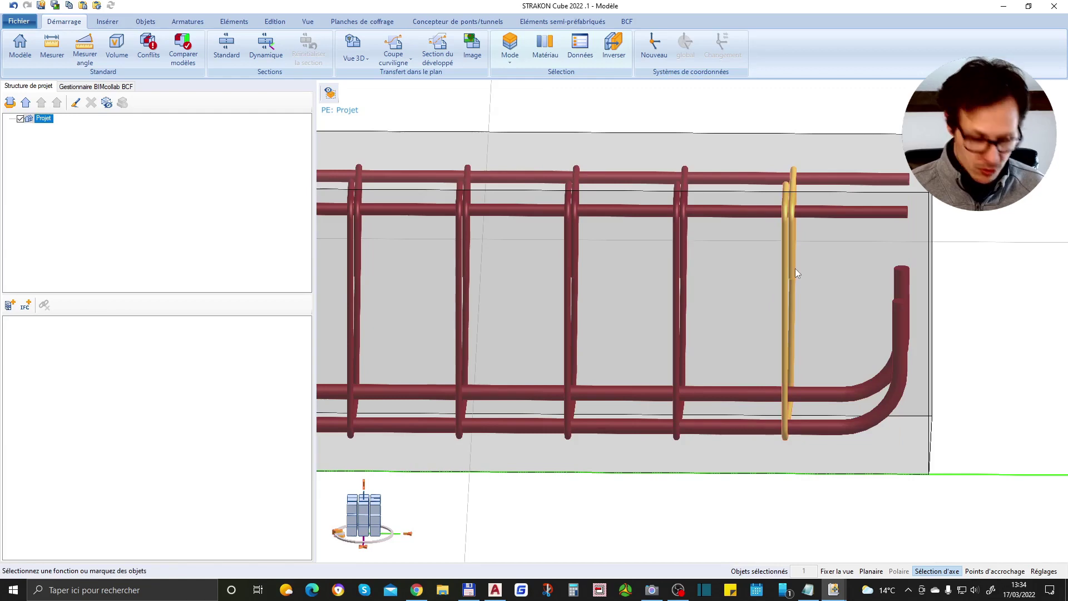
pyautogui.press('m')
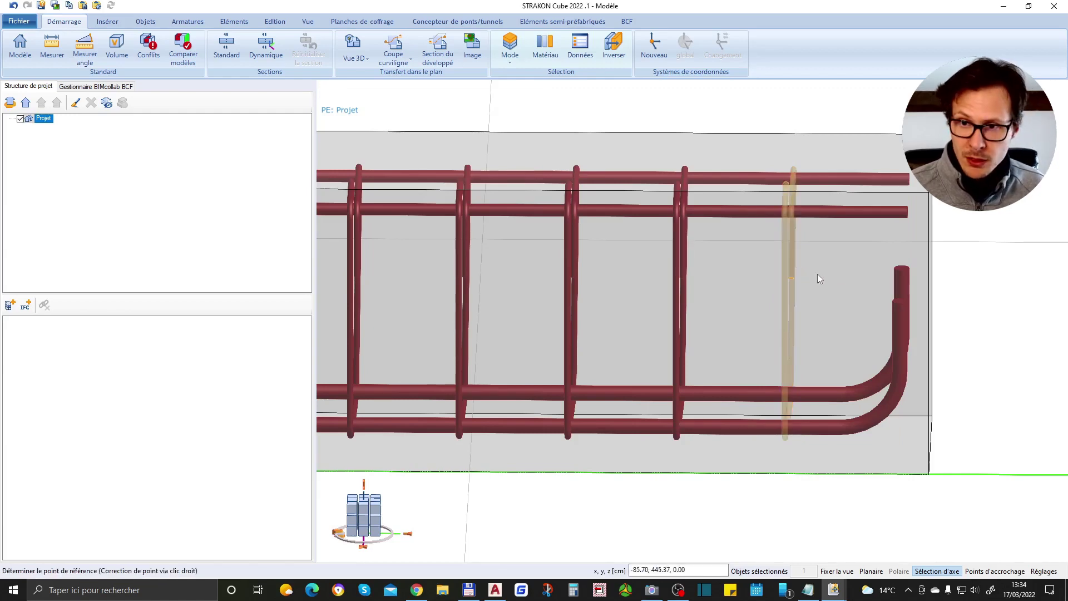
pyautogui.click(818, 275)
pyautogui.click(848, 284)
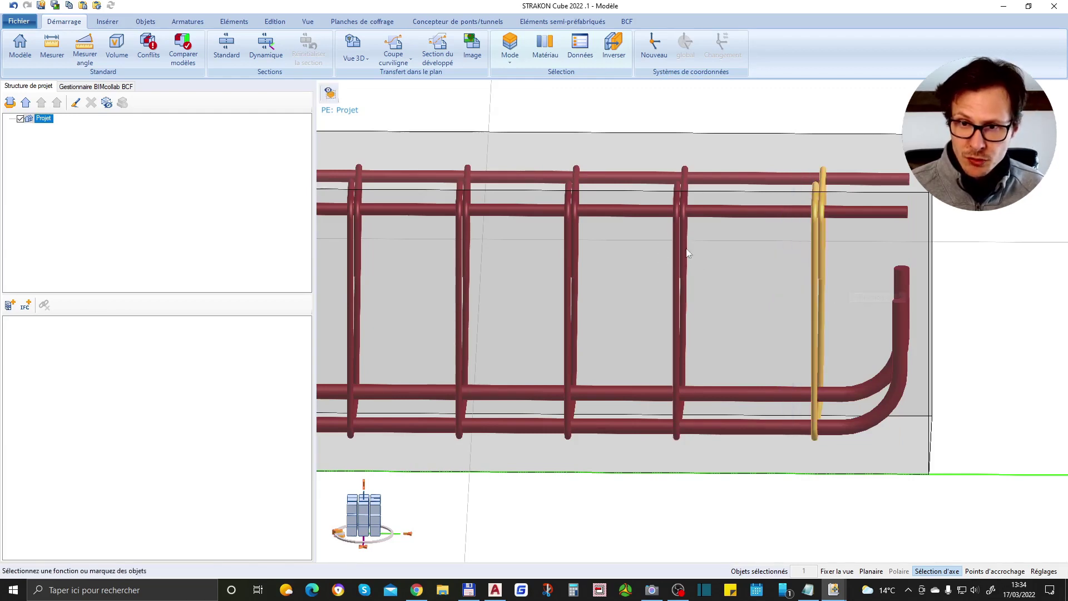
pyautogui.press('Escape')
# Move the second-to-last stirrup along the beam toward the far end to even out the spacing
pyautogui.click(684, 250)
pyautogui.press('m')
pyautogui.click(709, 267)
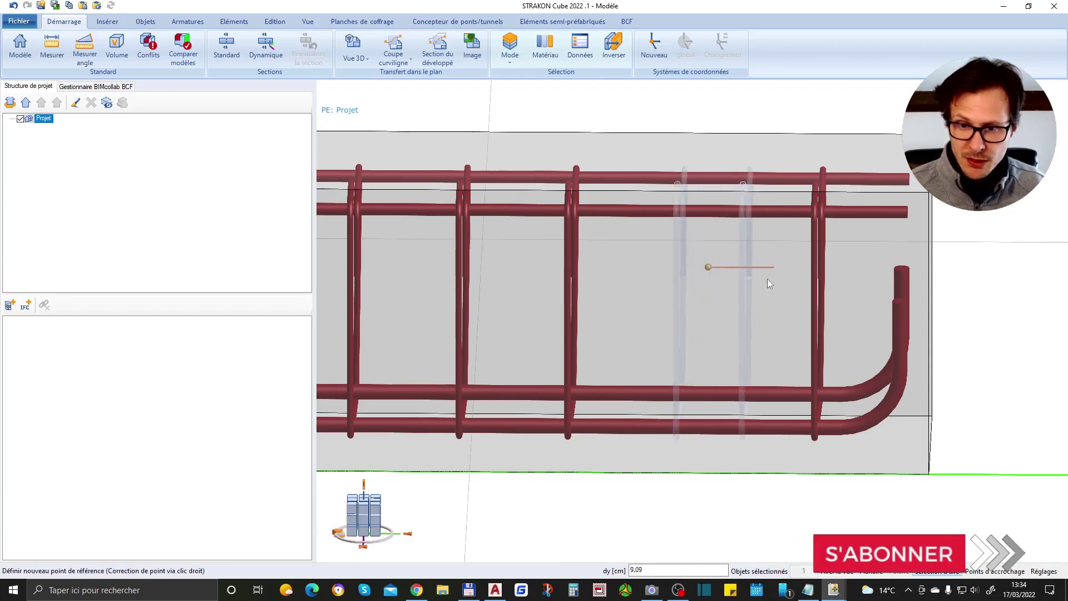
pyautogui.click(769, 279)
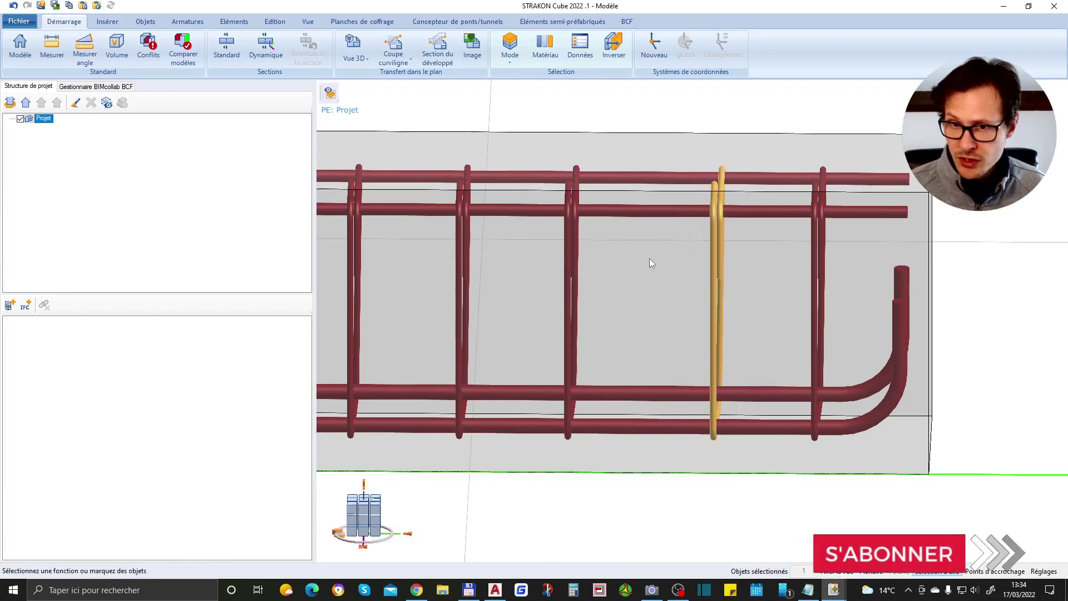
# Shift the third stirrup from the far end slightly along the beam's y direction toward that end
pyautogui.click(576, 264)
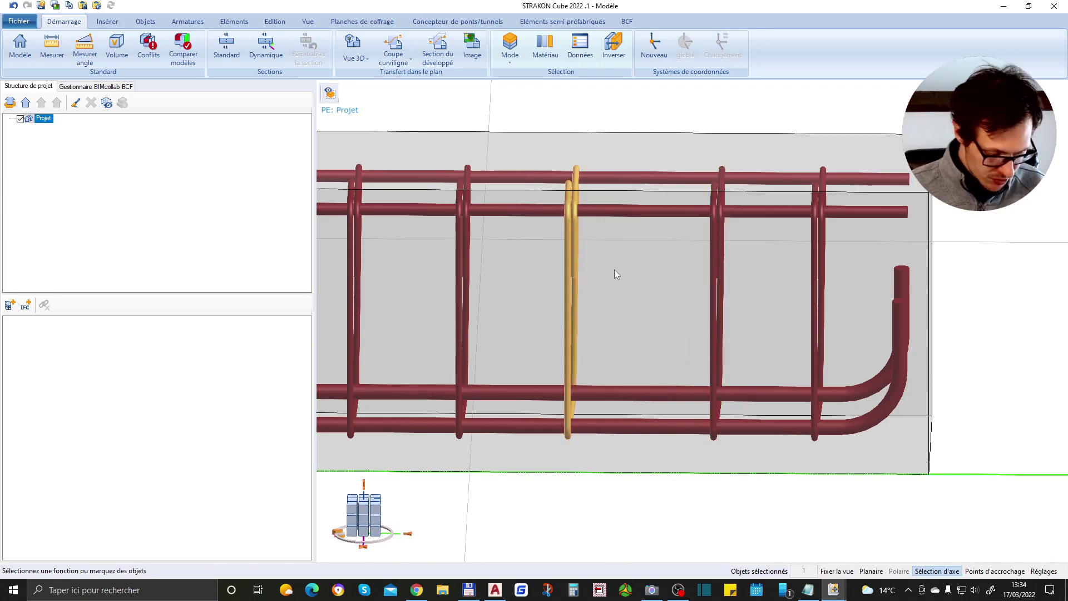
pyautogui.write('y3')
pyautogui.press('Return')
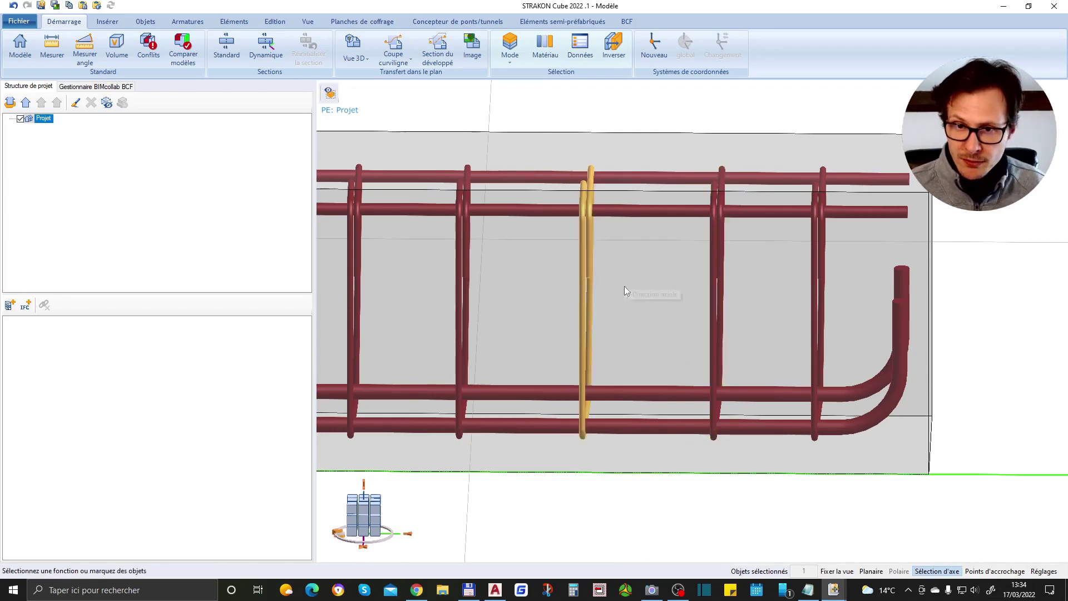
pyautogui.scroll(-4, 768, 218)
pyautogui.scroll(-2, 778, 223)
pyautogui.scroll(-3, 870, 224)
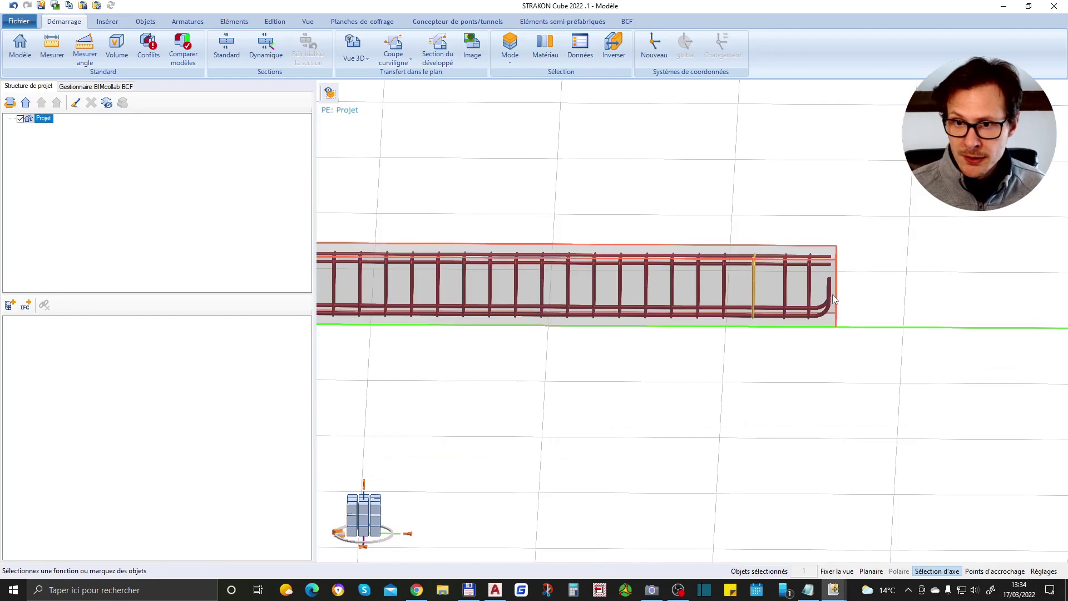
pyautogui.press('Escape')
# Set the selection mode to Grossier, check the whole stirrup group's object properties and accept them
pyautogui.scroll(-4, 870, 267)
pyautogui.scroll(5, 498, 296)
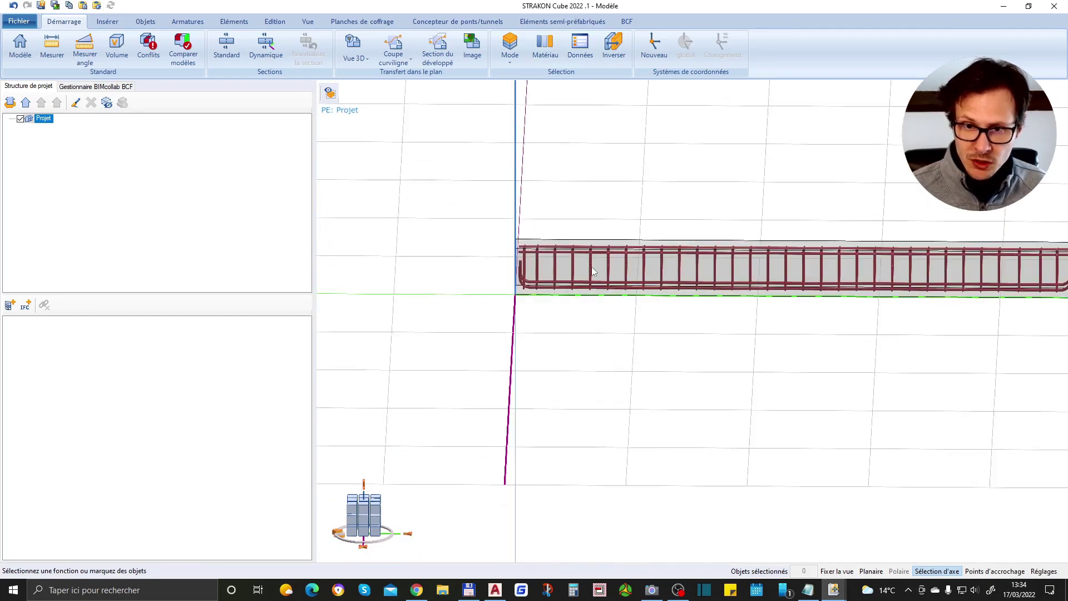
pyautogui.scroll(4, 592, 273)
pyautogui.click(510, 59)
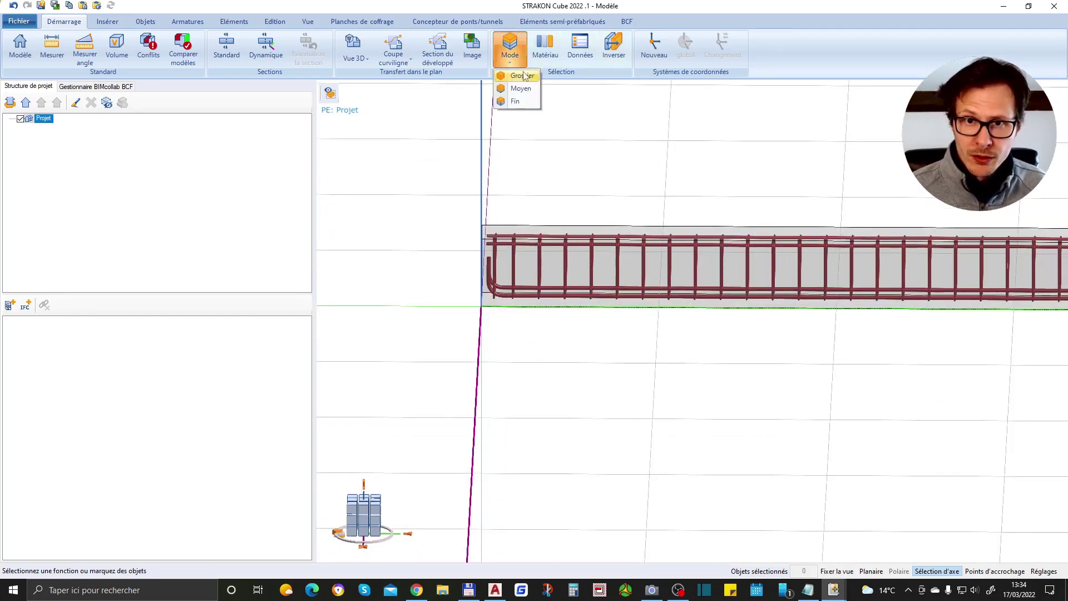
pyautogui.click(523, 75)
pyautogui.click(594, 256)
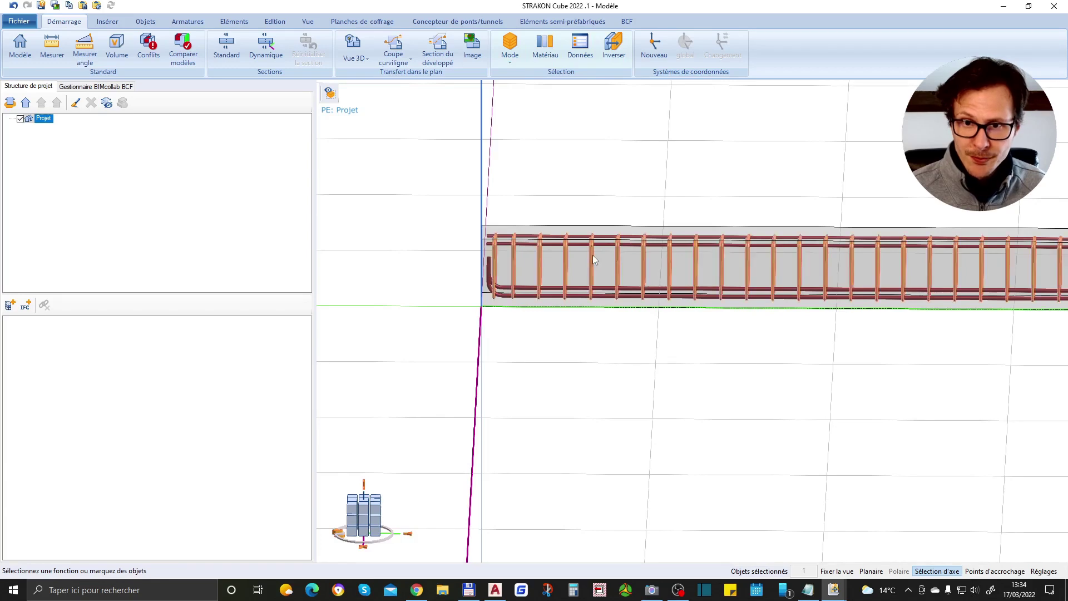
pyautogui.doubleClick(592, 254)
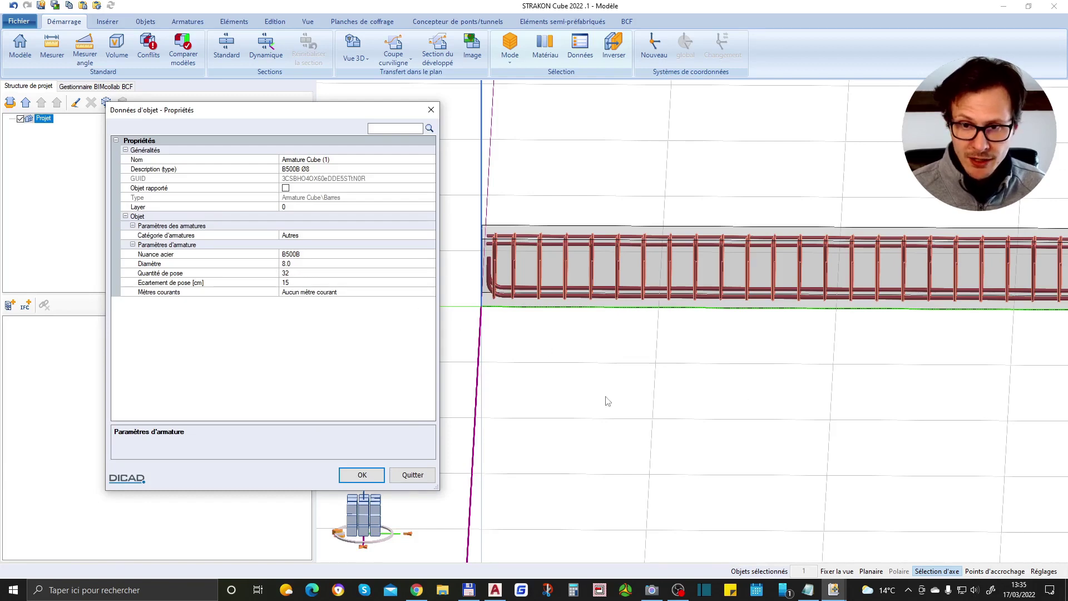
pyautogui.click(350, 476)
pyautogui.click(704, 363)
# Examine the complete reinforced beam in a three-dimensional overview, from end to end
pyautogui.scroll(-2, 540, 341)
pyautogui.moveTo(718, 358); pyautogui.dragTo(726, 362, button='middle')
pyautogui.scroll(-4, 802, 353)
pyautogui.scroll(3, 507, 260)
pyautogui.scroll(5, 590, 293)
pyautogui.scroll(-3, 370, 315)
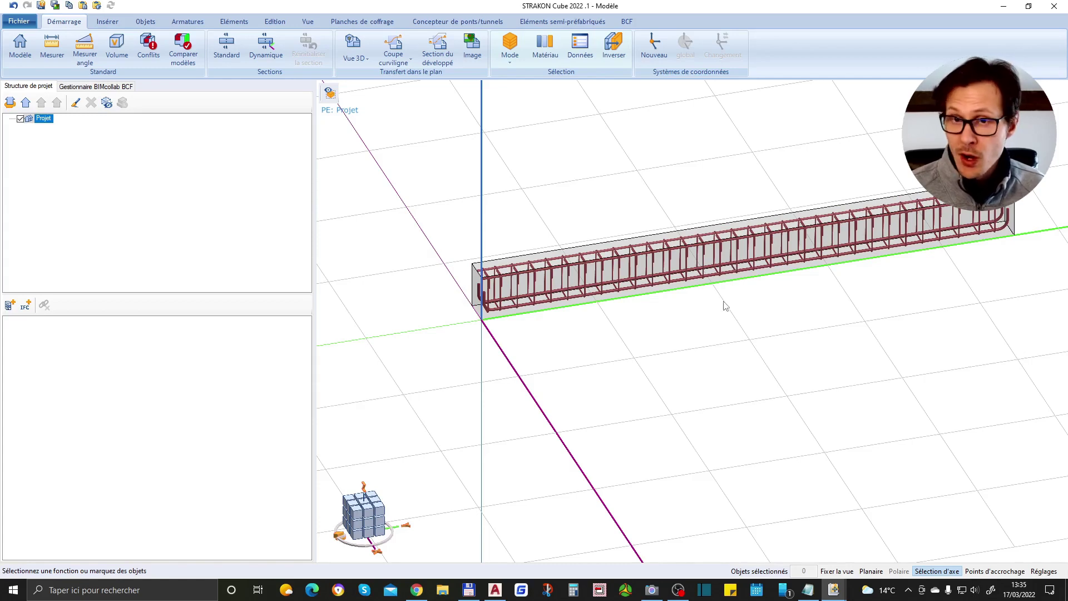
pyautogui.scroll(2, 476, 225)
pyautogui.scroll(-4, 322, 302)
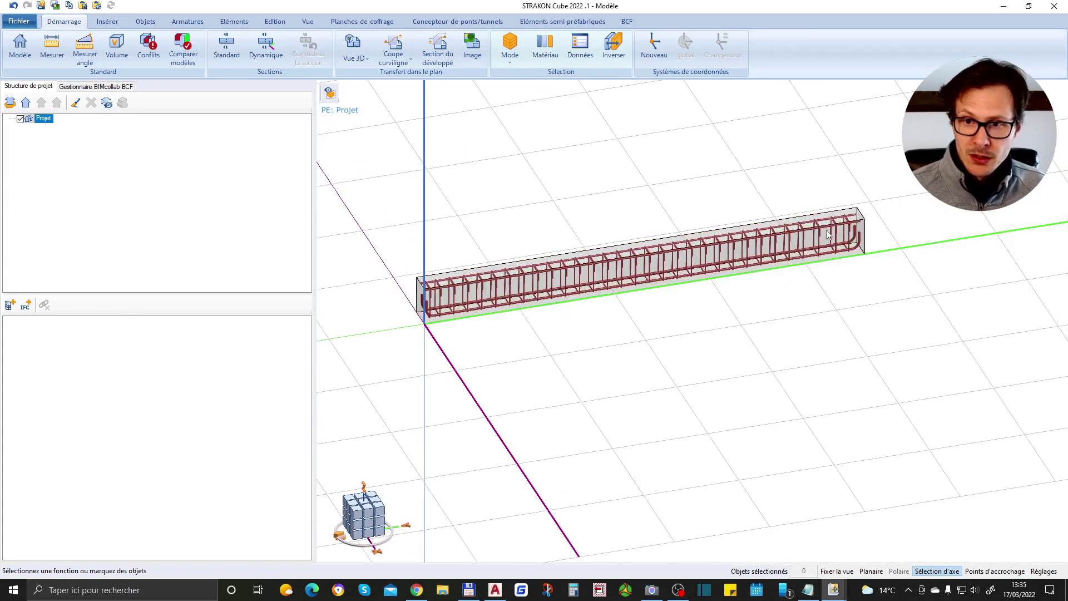
pyautogui.scroll(1, 460, 259)
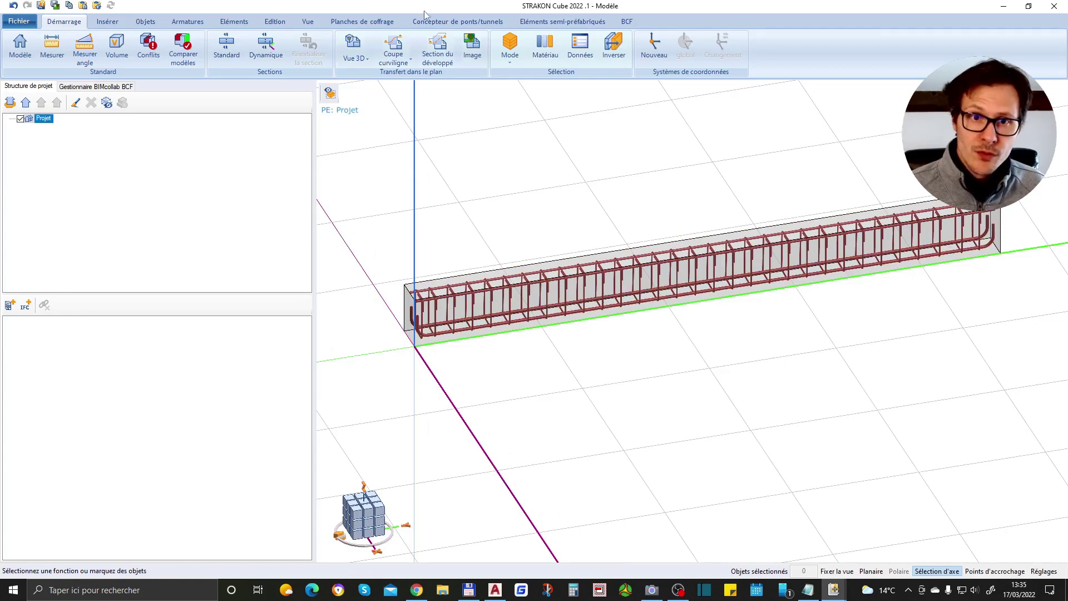
# Create a standard lengthwise section of the beam with its line parallel beside it, spanning the beam's full depth and height
pyautogui.click(354, 62)
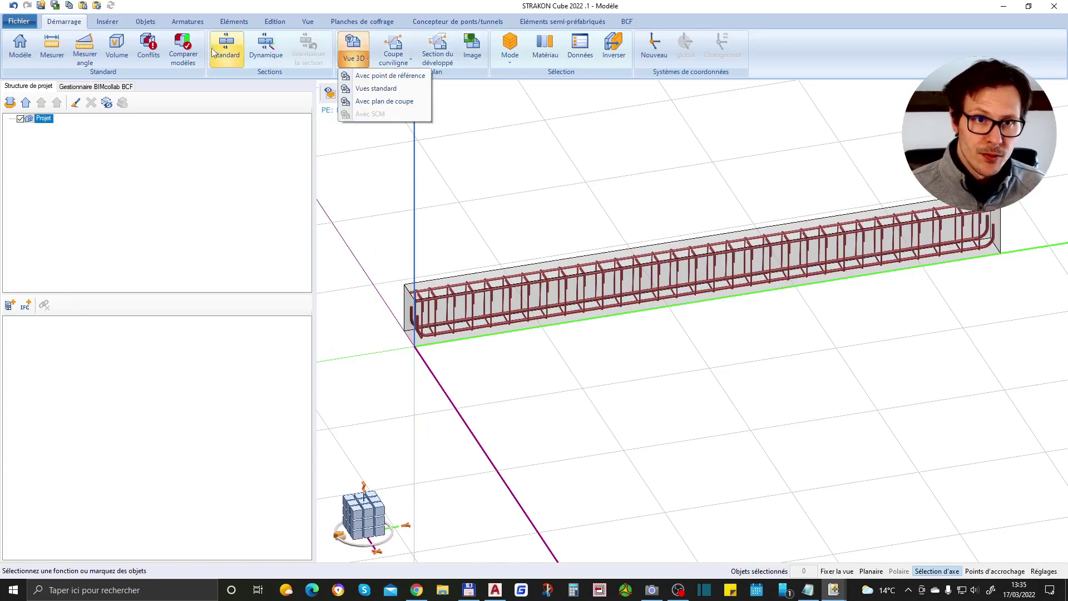
pyautogui.click(384, 100)
pyautogui.click(632, 107)
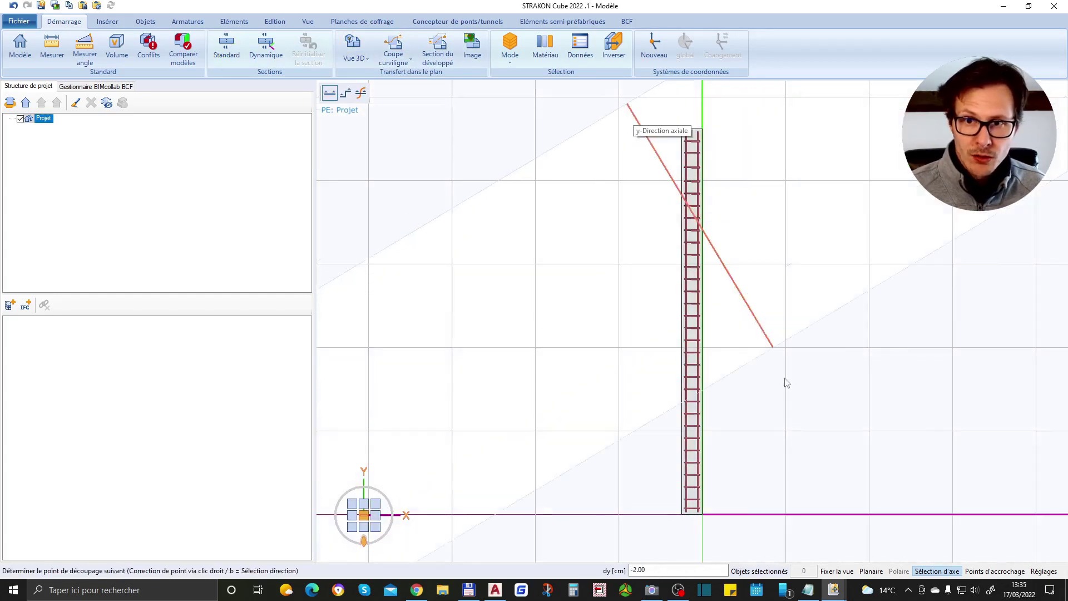
pyautogui.click(627, 539)
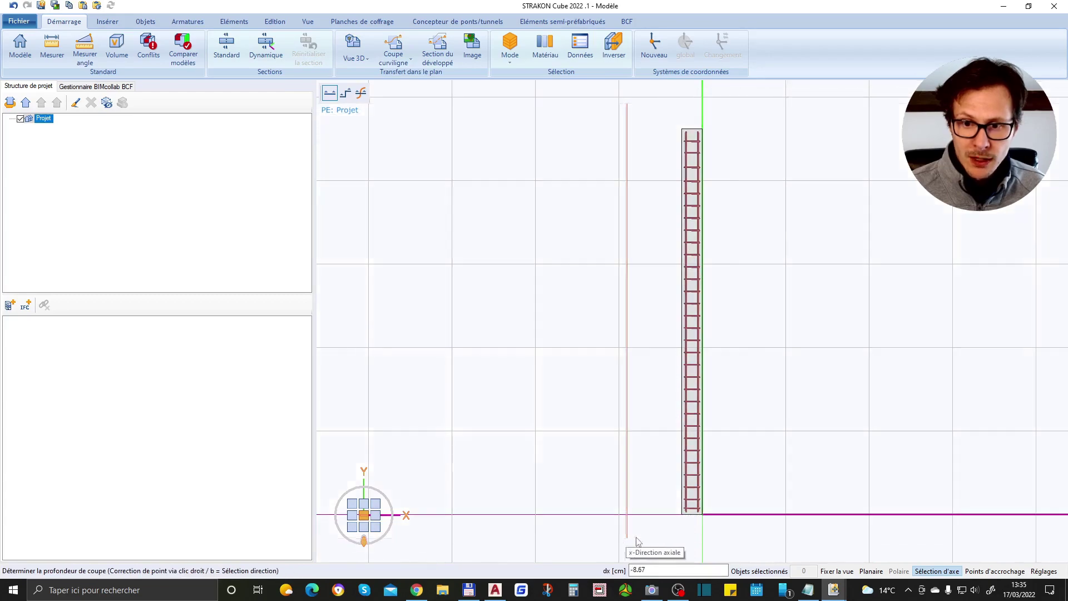
pyautogui.click(739, 541)
pyautogui.click(365, 271)
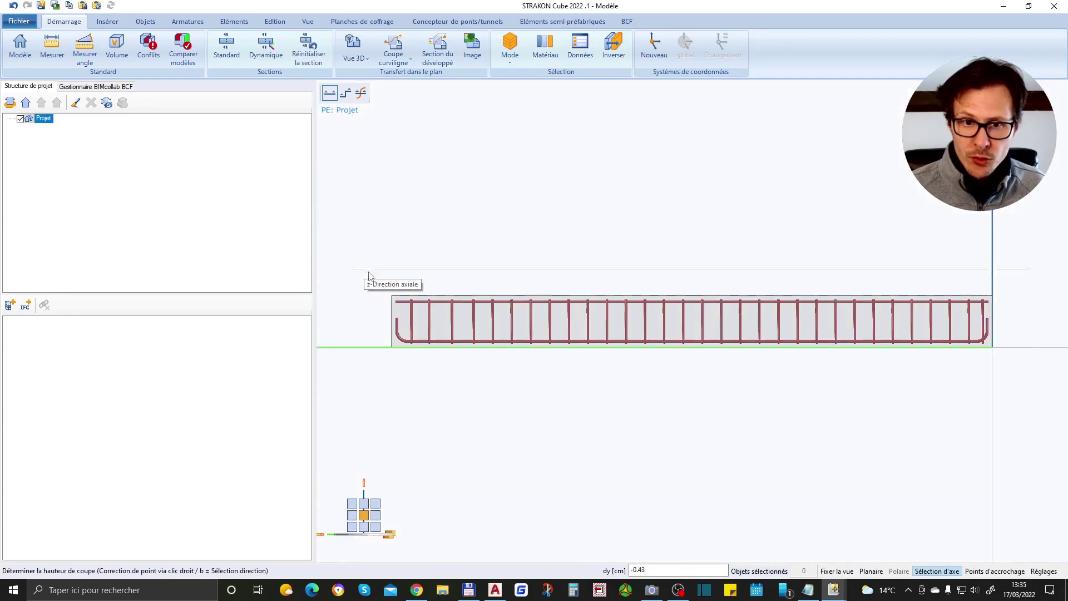
pyautogui.click(976, 378)
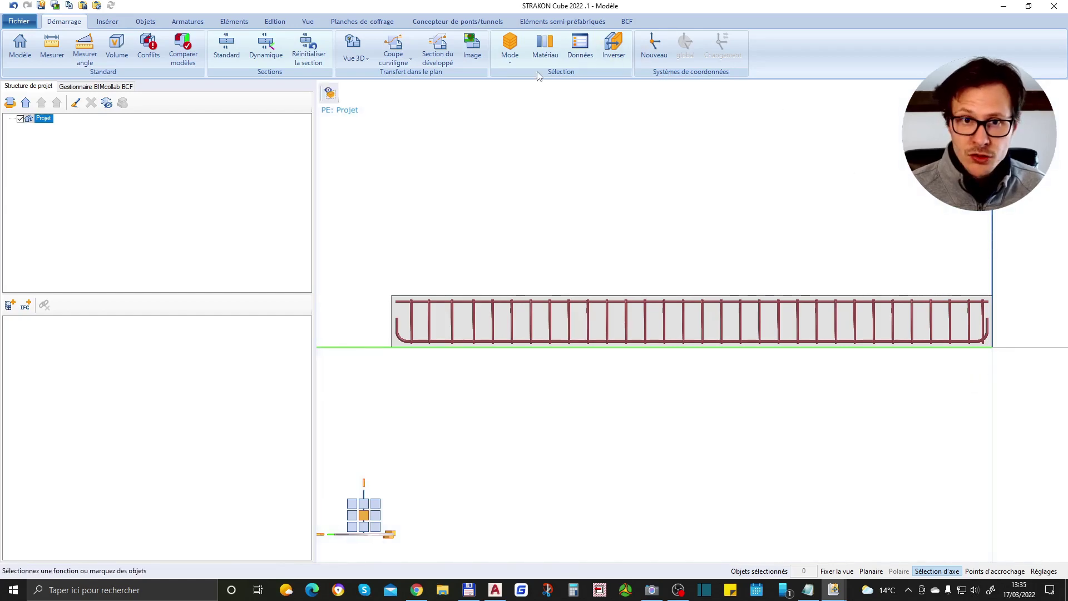
# Transfer the lengthwise section as a 3D view with its reinforcement, place it in the plan sheet's upper-left area and return to the plan
pyautogui.click(351, 44)
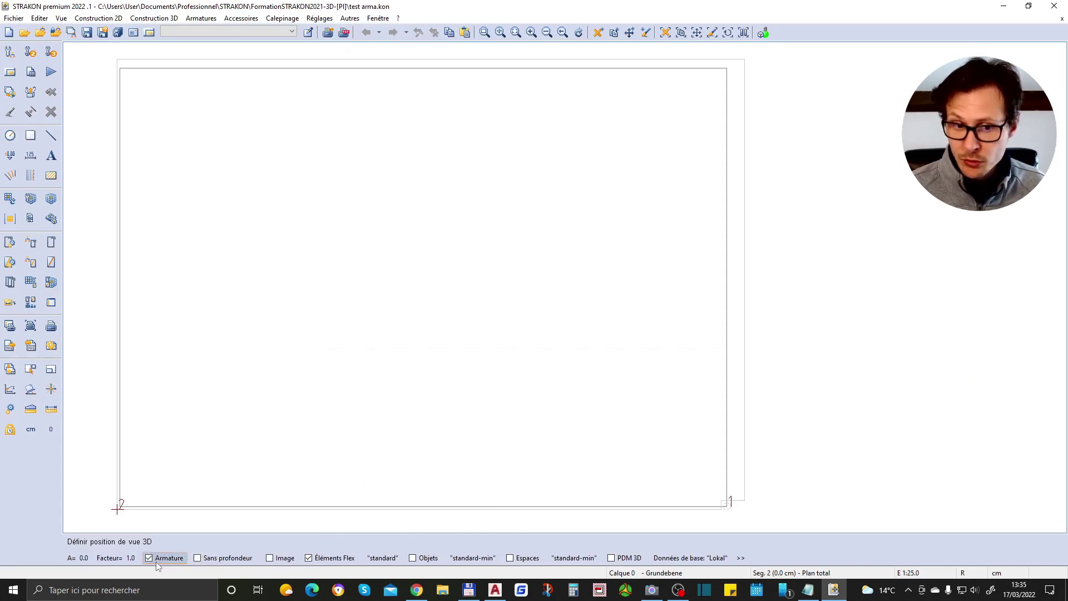
pyautogui.scroll(-2, 637, 452)
pyautogui.scroll(5, 298, 210)
pyautogui.click(347, 287)
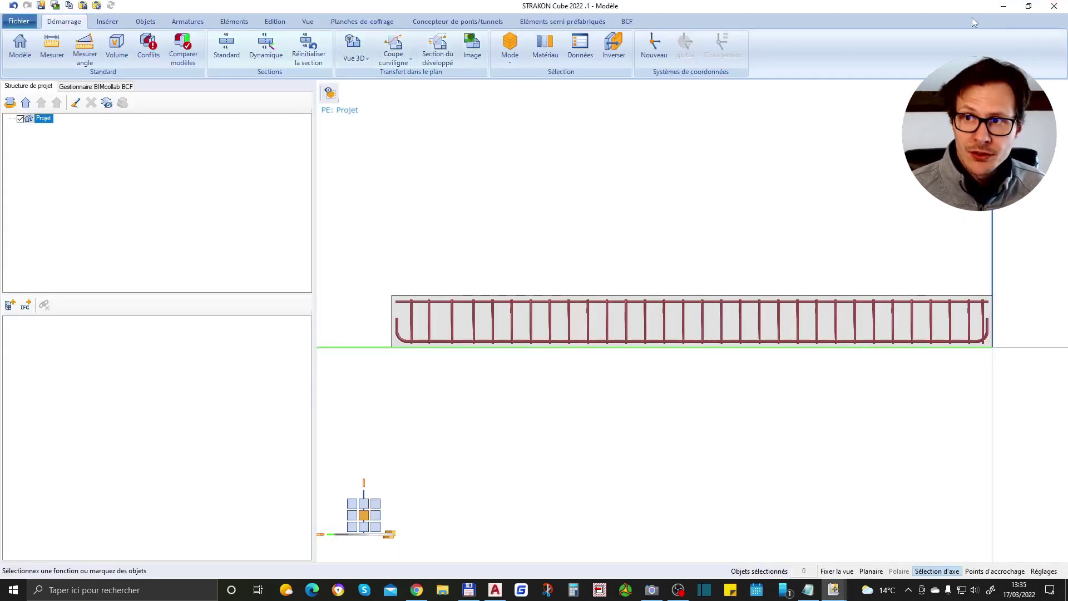
pyautogui.click(1004, 6)
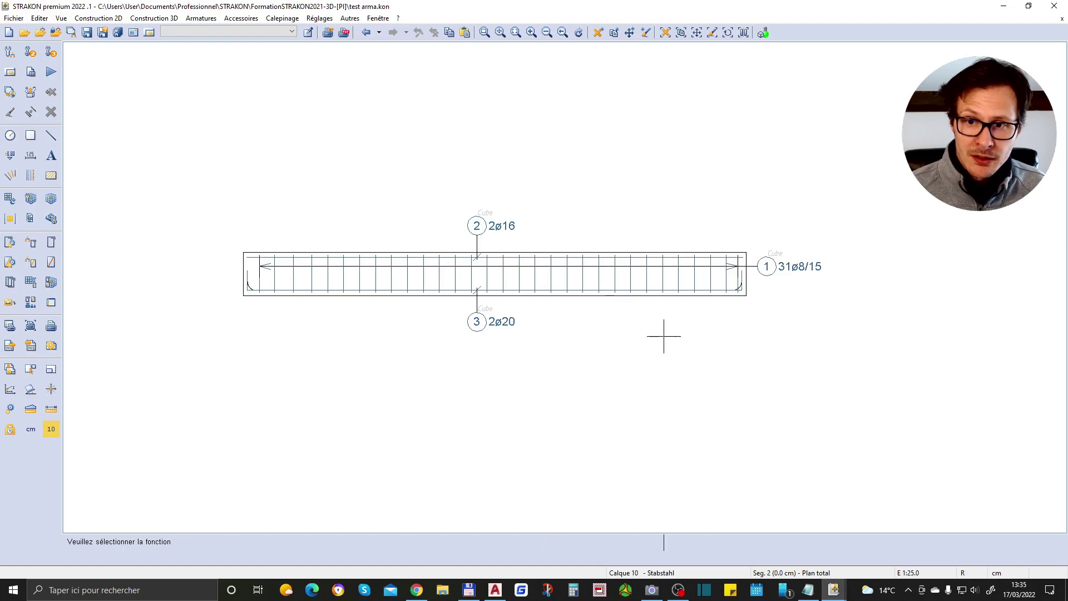
# Move the 31ø8/15 stirrup distribution line below the beam, keeping its position number beyond the right end arrow
pyautogui.scroll(1, 790, 270)
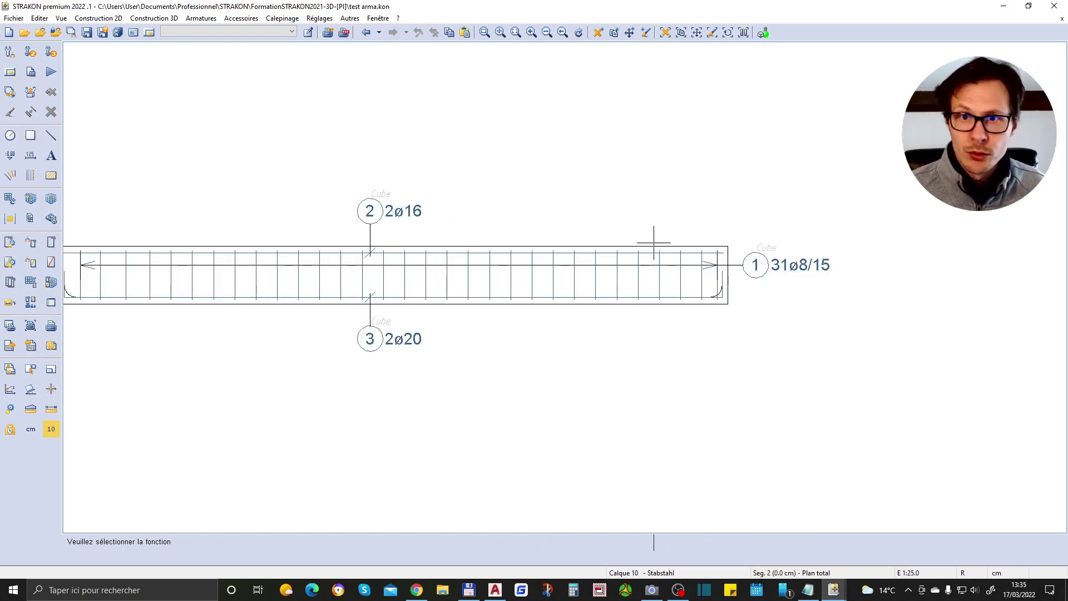
pyautogui.click(630, 33)
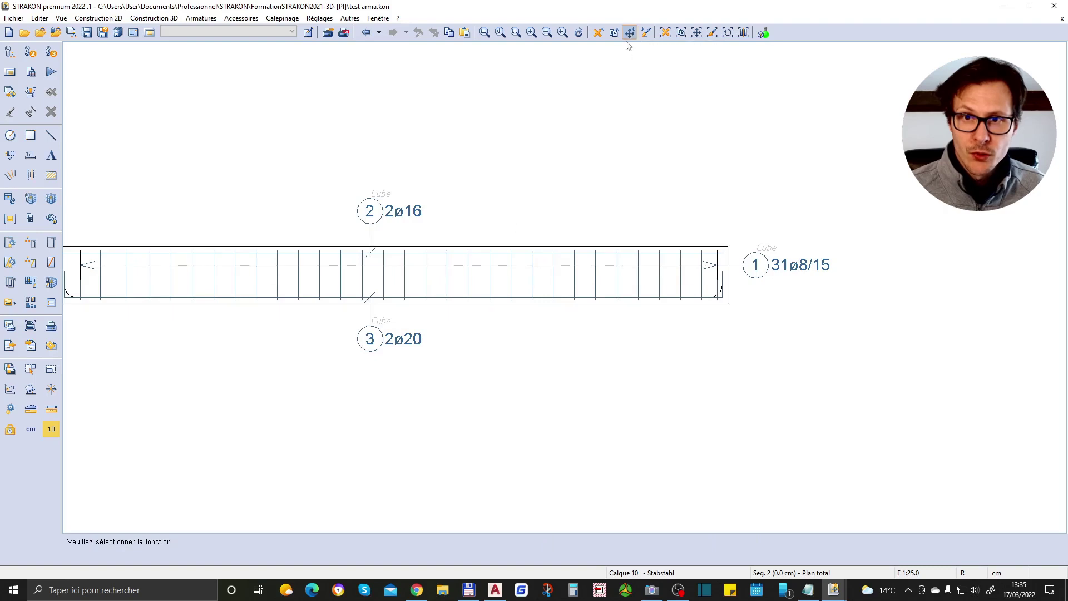
pyautogui.click(588, 265)
pyautogui.click(588, 374)
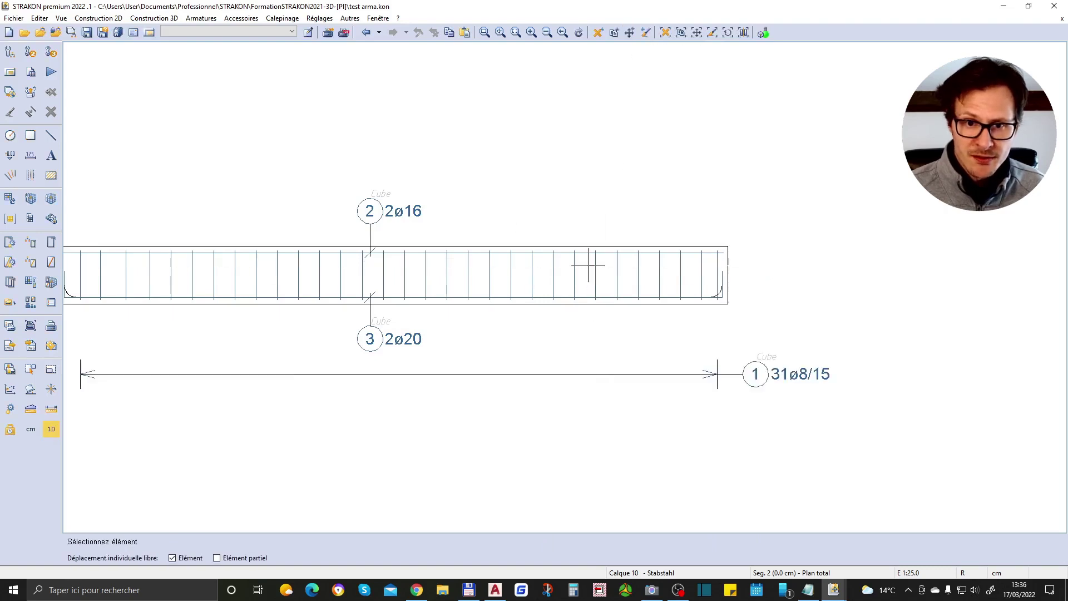
pyautogui.click(790, 374)
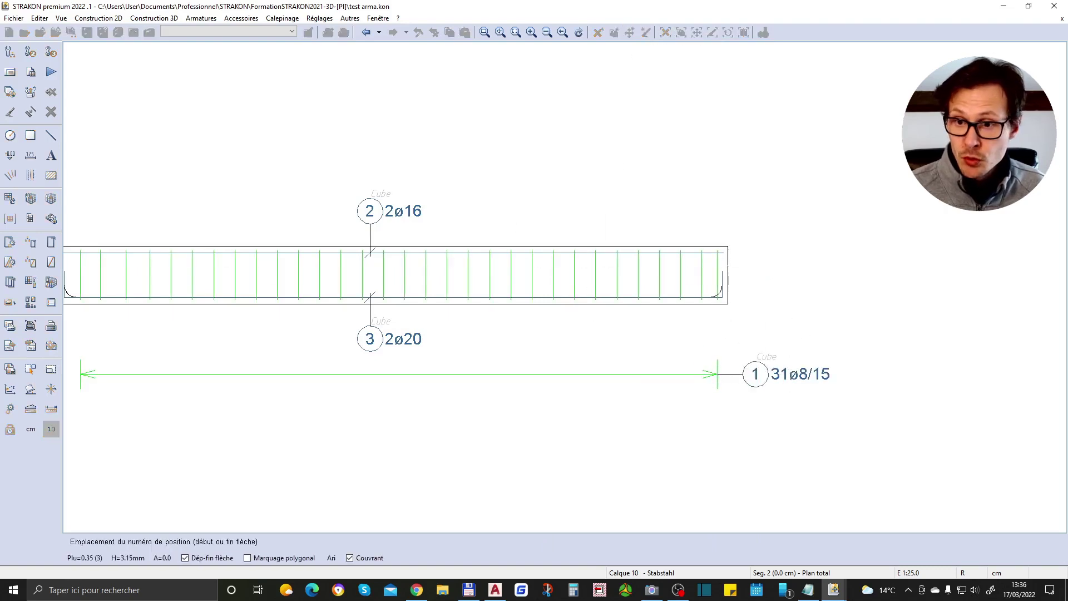
pyautogui.click(790, 374)
# Examine the transferred beam section with its stirrups, longitudinal bars and position markings
pyautogui.scroll(-2, 778, 245)
pyautogui.scroll(3, 451, 308)
pyautogui.scroll(-2, 465, 303)
pyautogui.scroll(3, 432, 289)
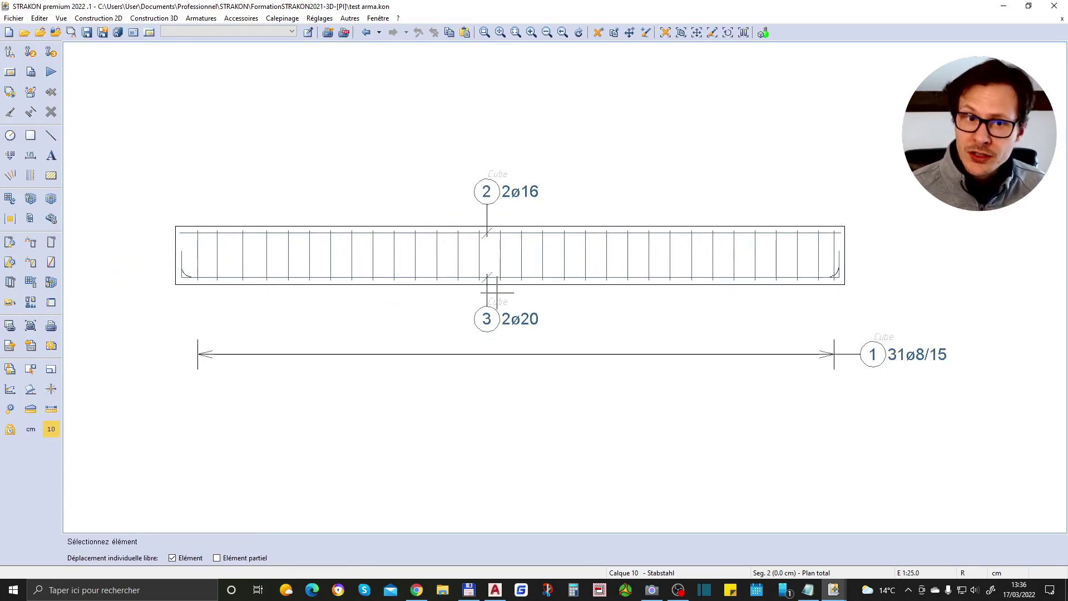
pyautogui.scroll(1, 293, 273)
pyautogui.scroll(-4, 484, 267)
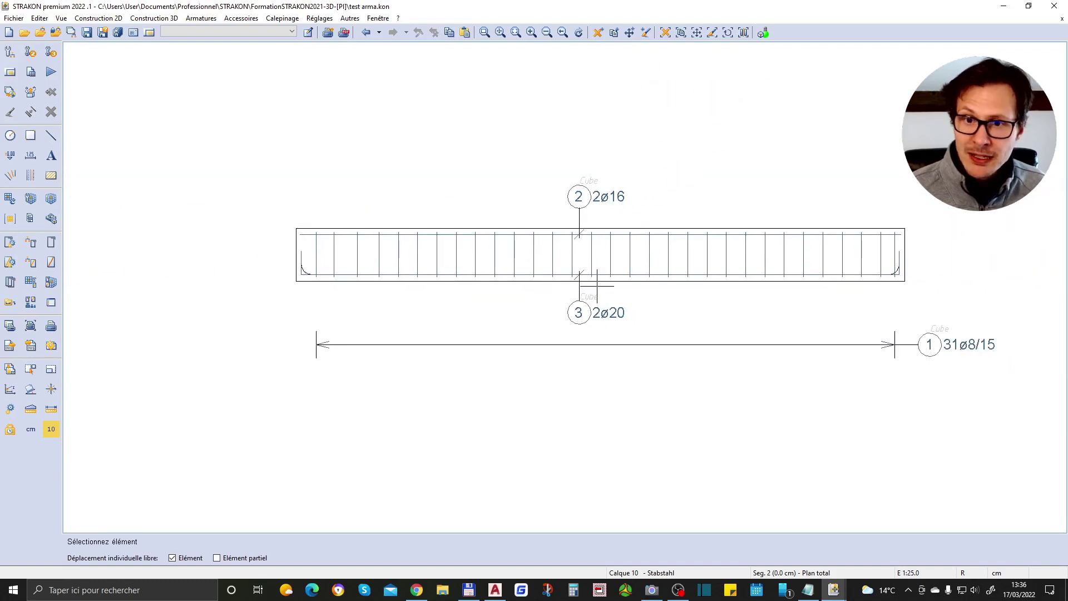
pyautogui.scroll(-1, 590, 290)
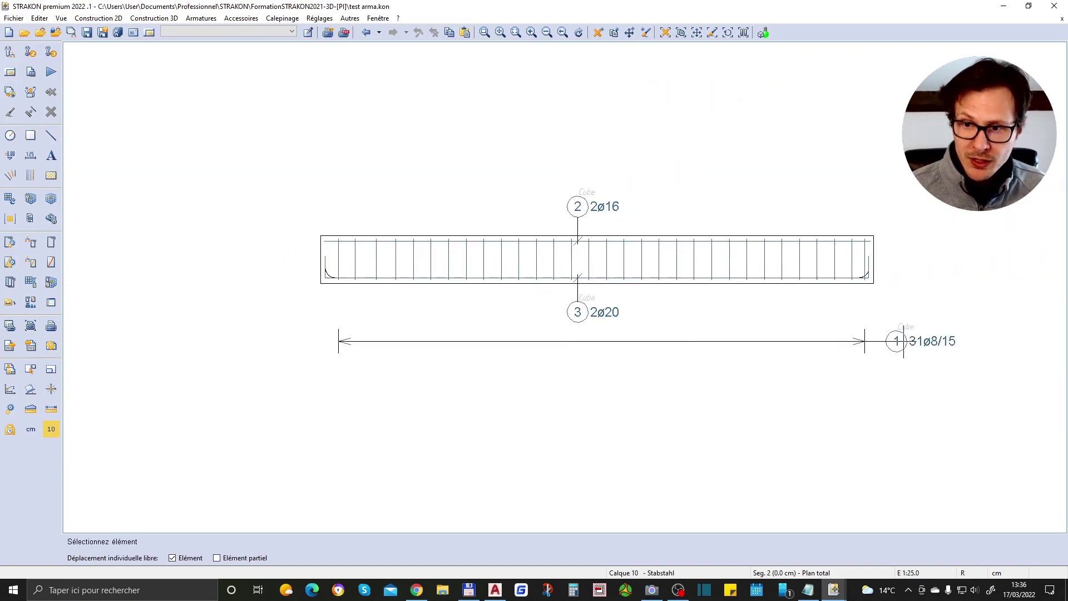
pyautogui.click(908, 341)
pyautogui.rightClick(892, 348)
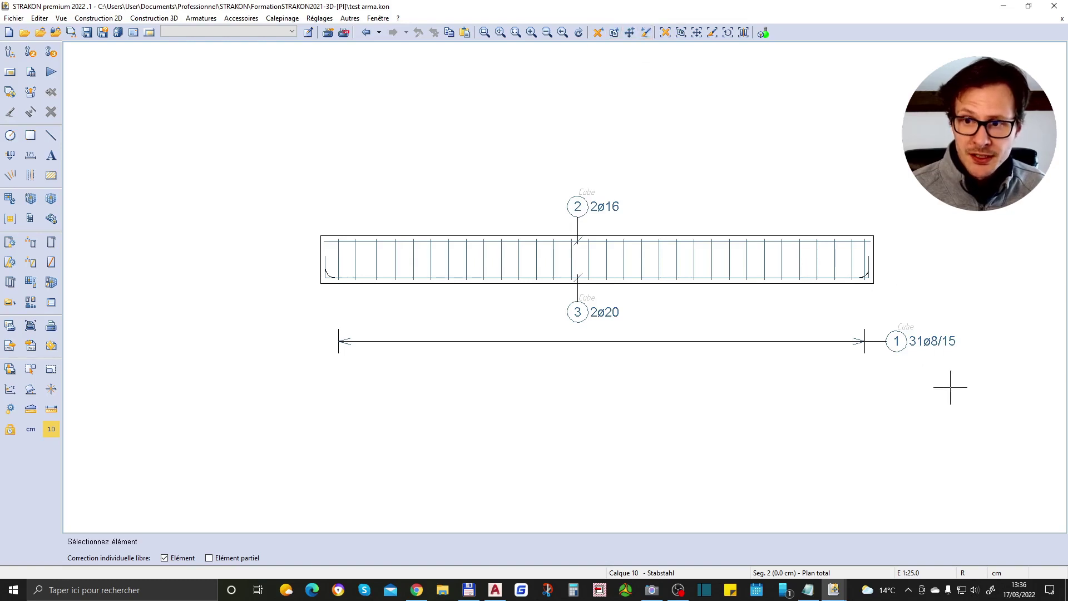
pyautogui.press('Delete')
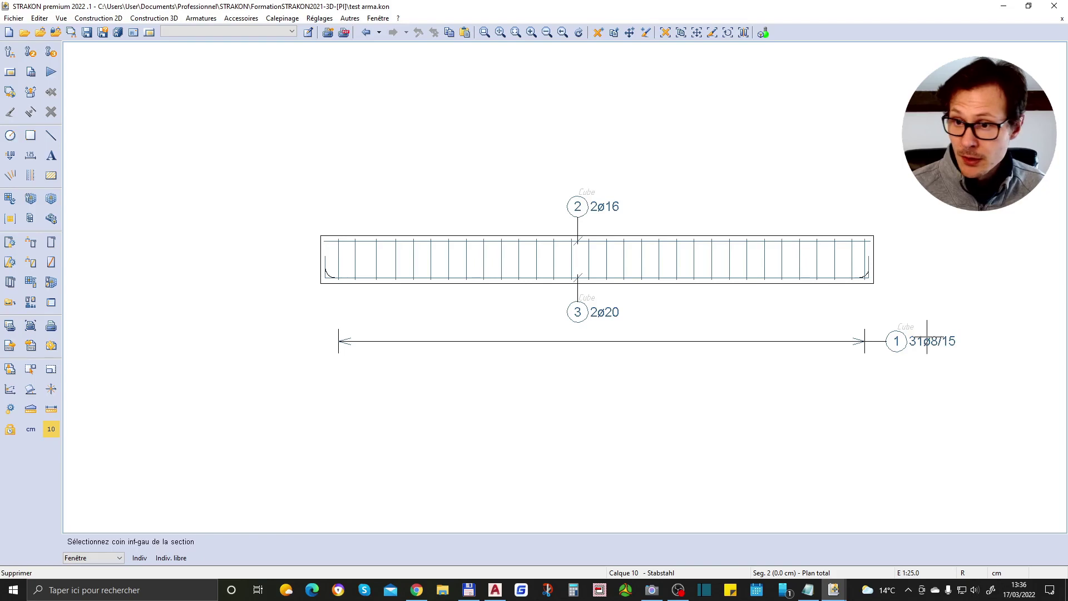
pyautogui.click(929, 339)
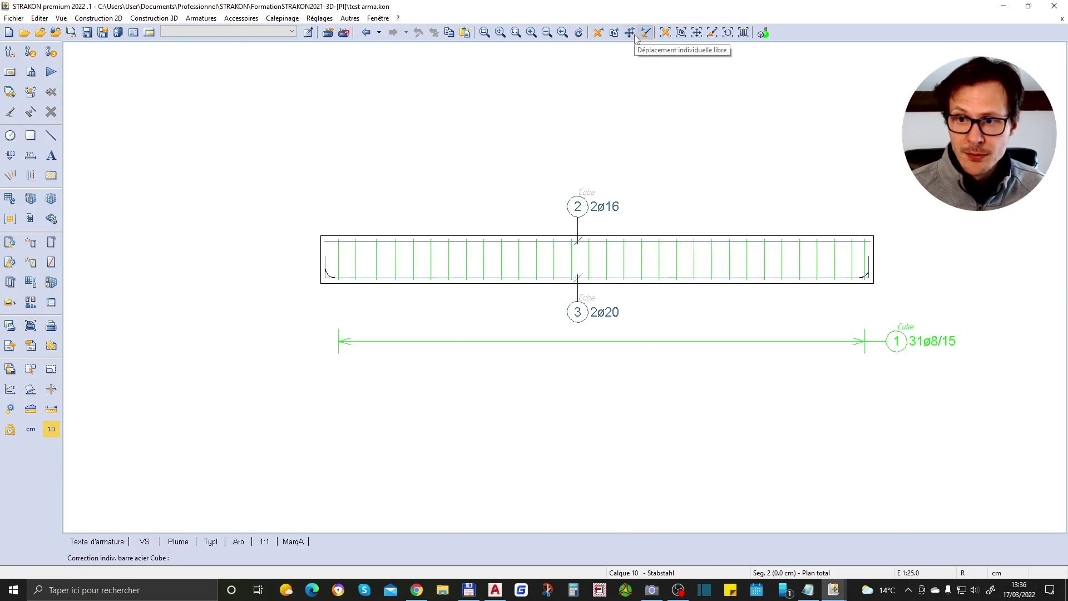
pyautogui.press('Escape')
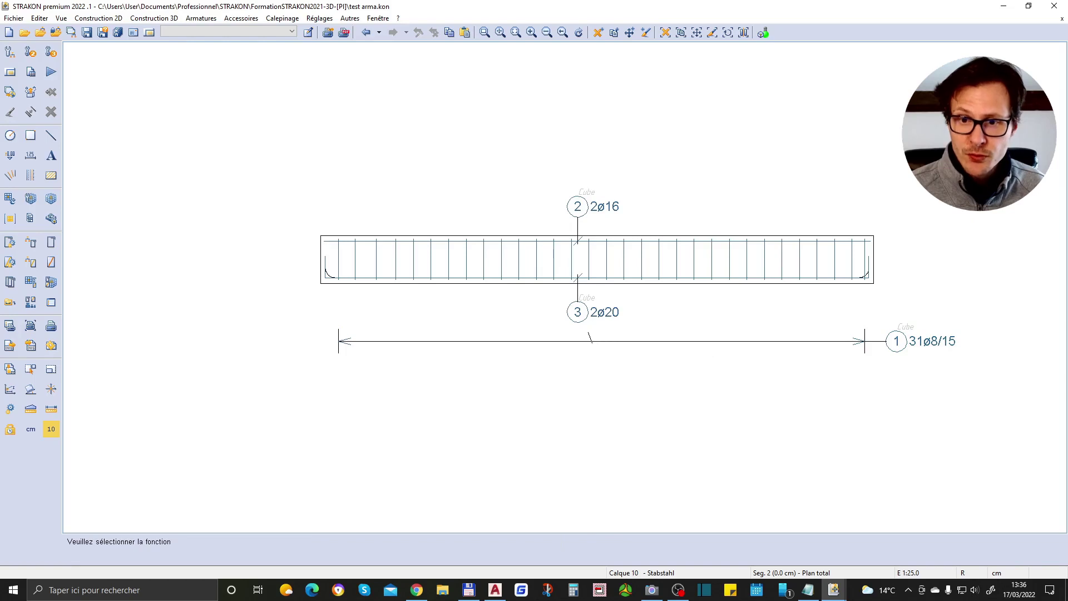
# Shift the stirrup distribution line farther below the beam, perpendicular to the laying direction
pyautogui.moveTo(616, 354); pyautogui.dragTo(646, 327, button='right')
pyautogui.click(619, 341)
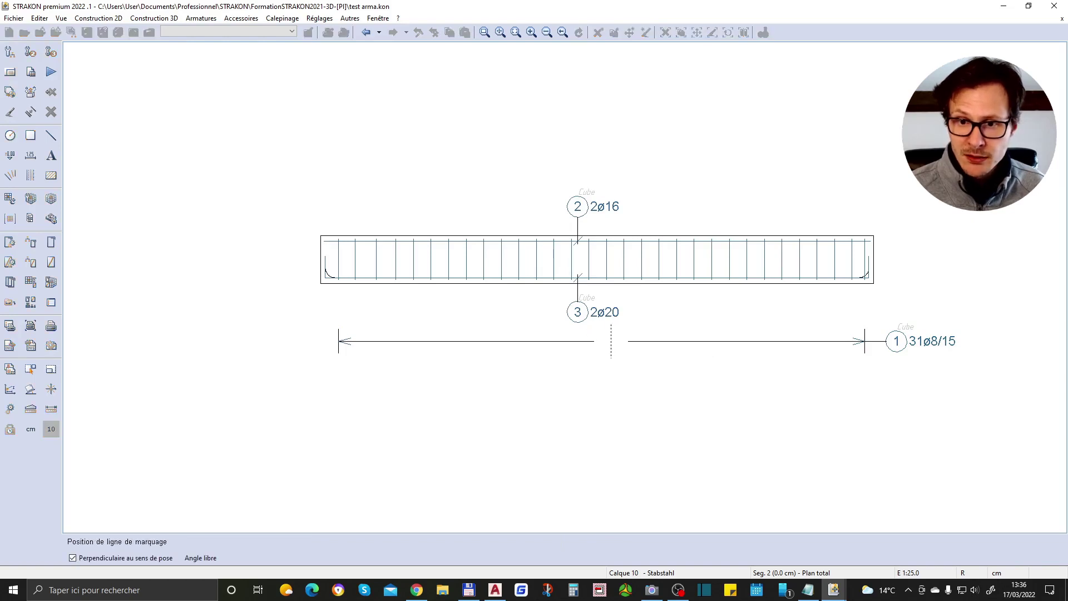
pyautogui.click(617, 371)
pyautogui.press('Escape')
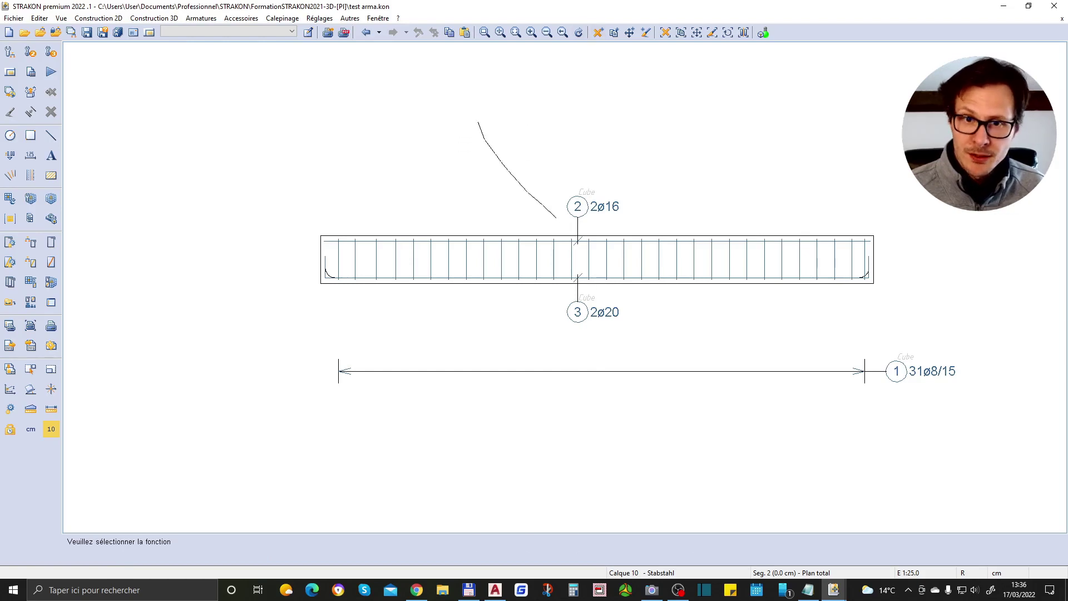
# Check the beam section's placement on the whole plan sheet and inspect its reinforcement markings up close
pyautogui.moveTo(438, 165)
pyautogui.mouseDown(button='right')
pyautogui.moveTo(582, 312)
pyautogui.moveTo(638, 99)
pyautogui.mouseUp(button='right')
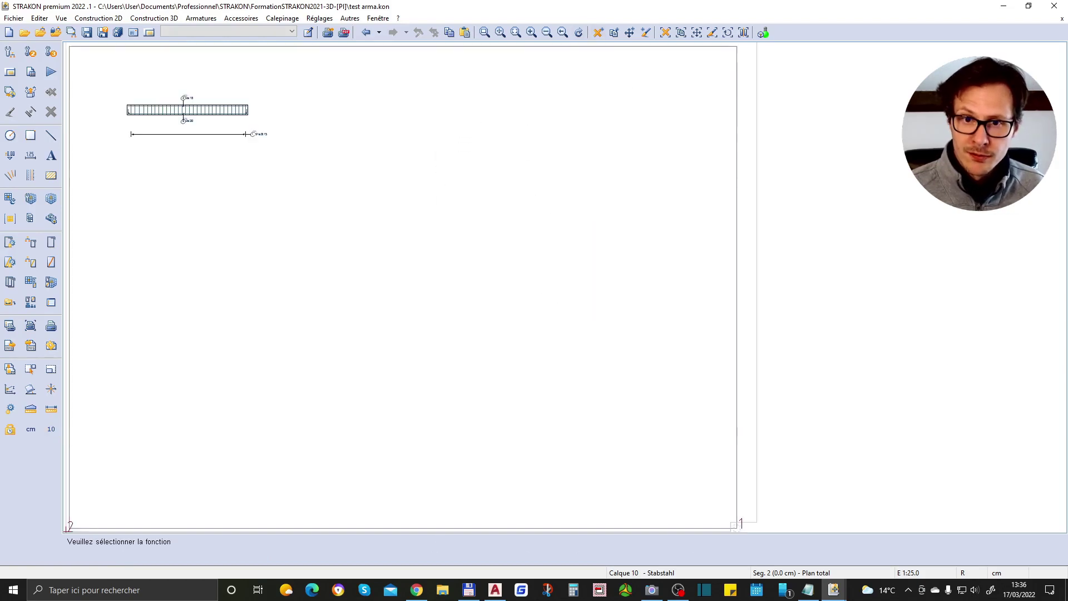
pyautogui.moveTo(105, 155); pyautogui.dragTo(393, 109, button='right')
pyautogui.scroll(-7, 749, 265)
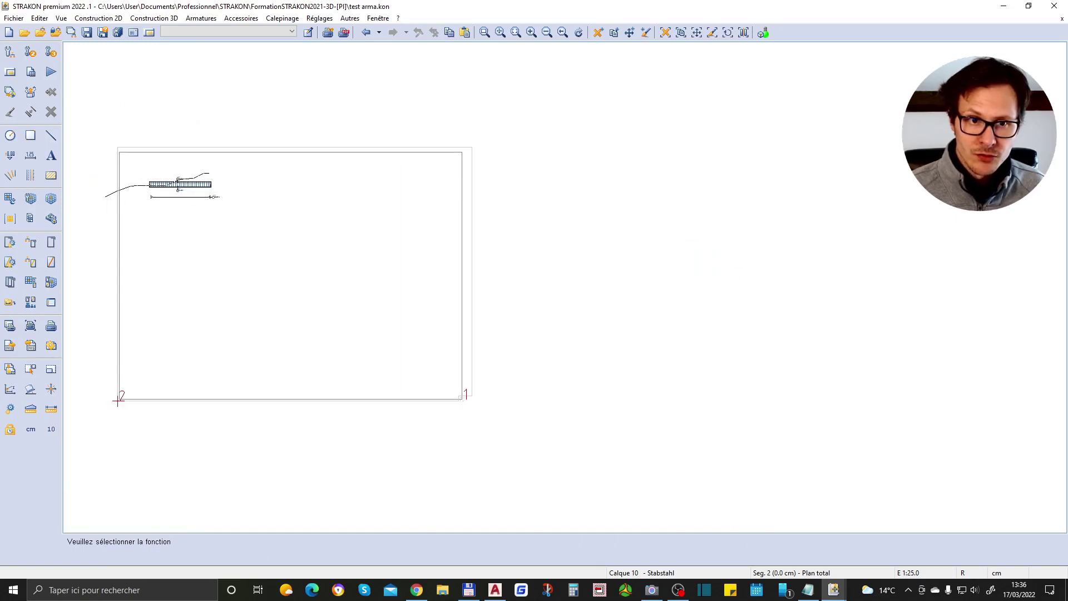
pyautogui.scroll(5, 111, 152)
pyautogui.scroll(-1, 589, 160)
pyautogui.scroll(1, 737, 437)
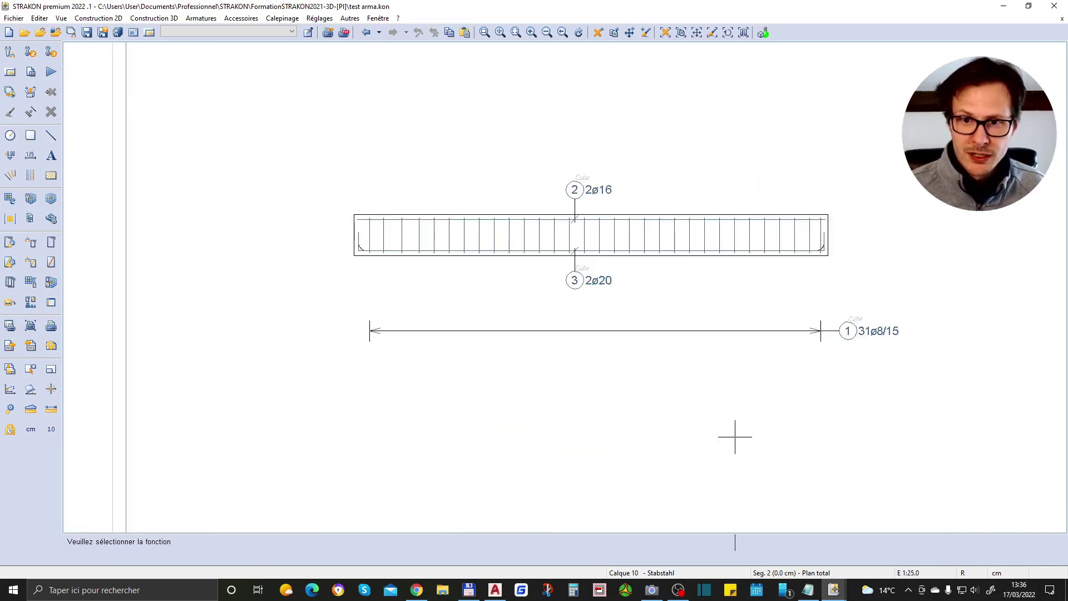